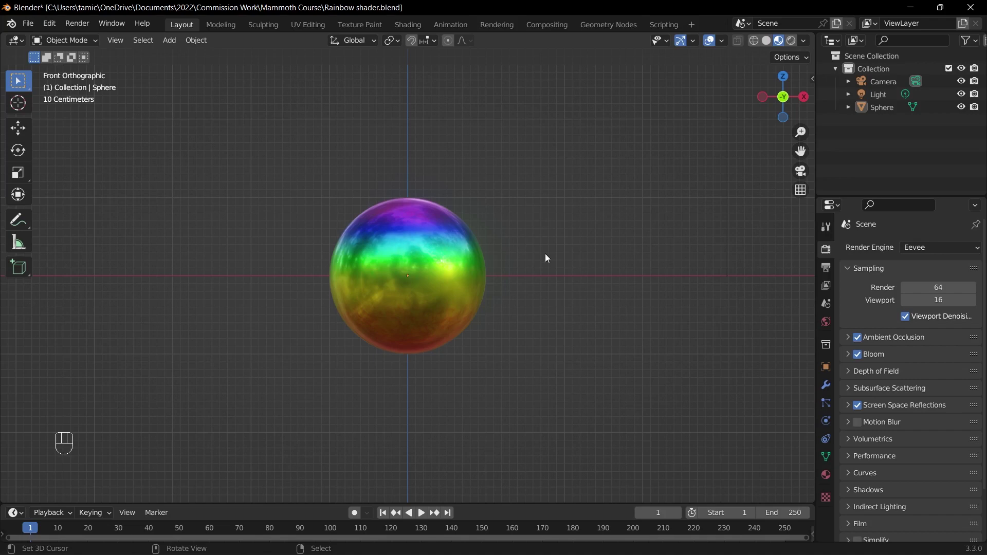
Step: Switch the viewport to solid shading and move the sphere about 3.97 m left along X
{"action": "key", "text": "z"}
{"action": "left_click", "coordinate": [430, 255]}
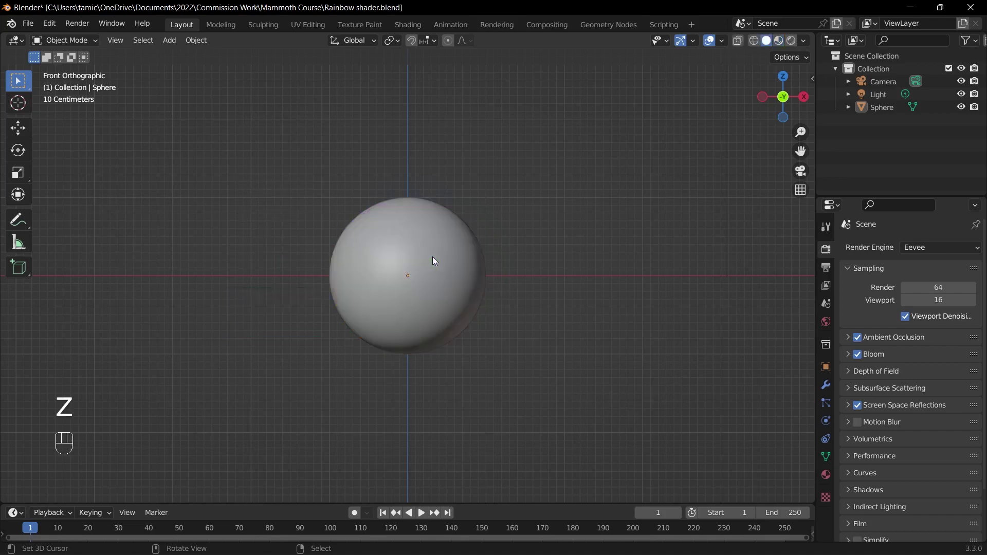
{"action": "left_click", "coordinate": [433, 257]}
{"action": "key", "text": "g"}
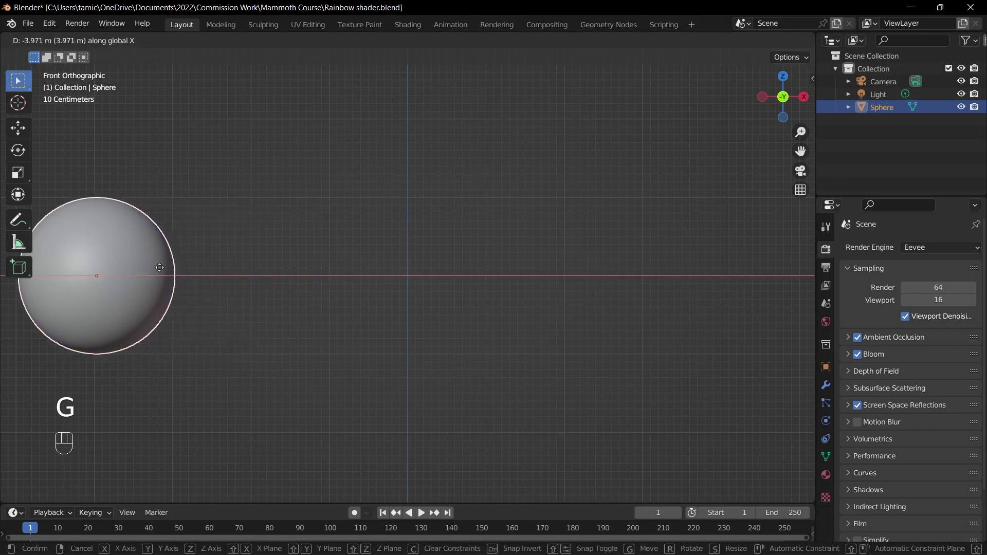
{"action": "left_click", "coordinate": [508, 310]}
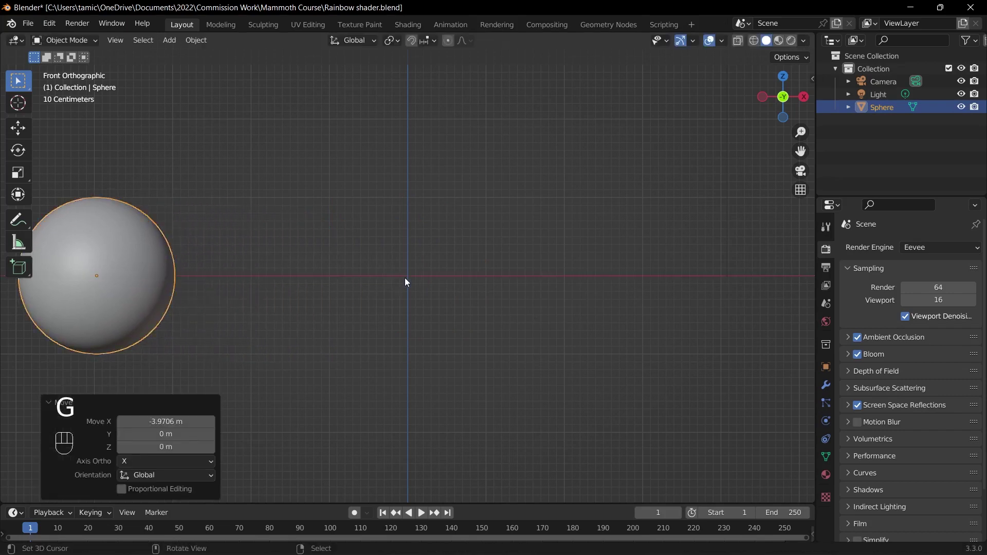
Step: Recentre the 3D cursor at the world origin and bring up the Add Mesh menu
{"action": "key", "text": "shift+c"}
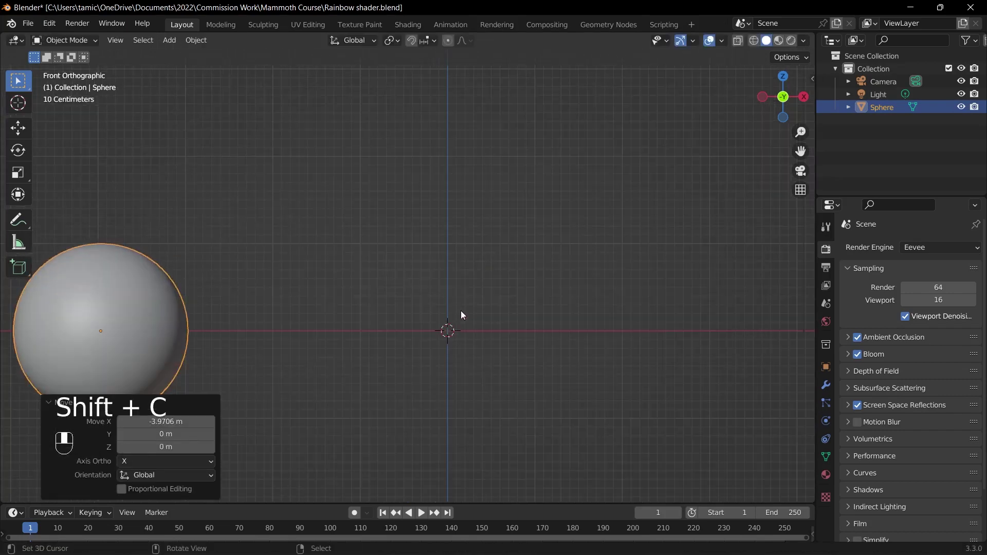
{"action": "key", "text": "shift+a"}
{"action": "mouse_move", "coordinate": [459, 297]}
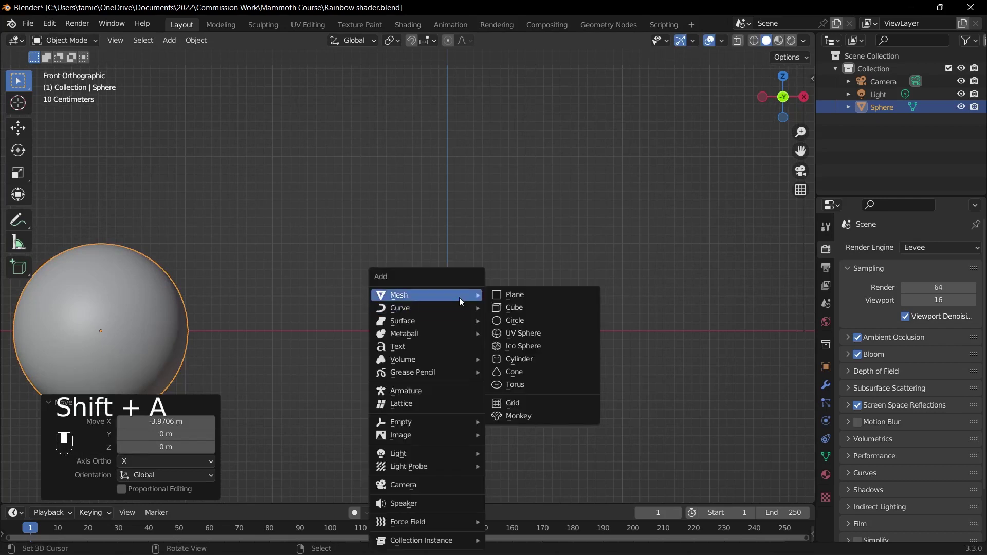
Step: Add a UV sphere at the origin with 64 segments and 32 rings
{"action": "left_click", "coordinate": [520, 334]}
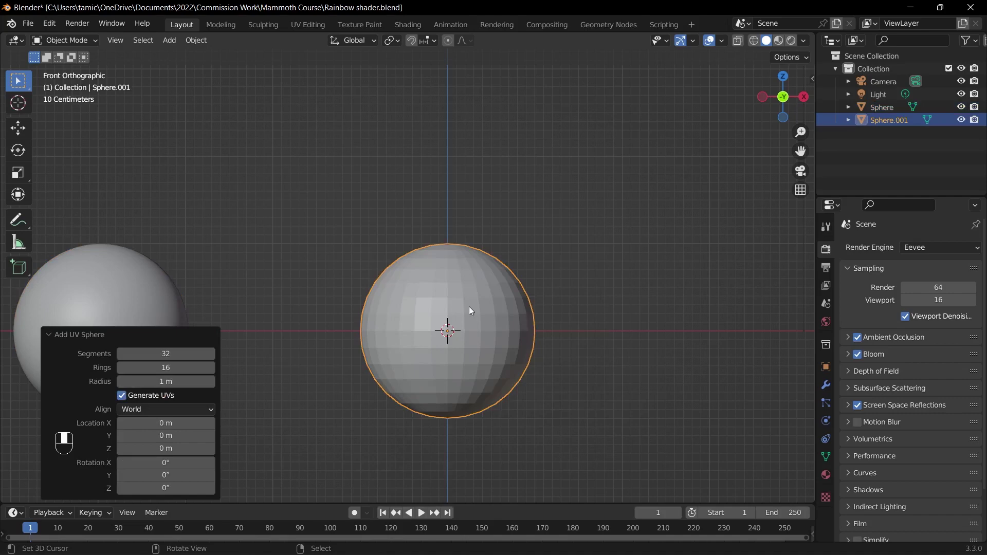
{"action": "left_click", "coordinate": [148, 354]}
{"action": "type", "text": "64"}
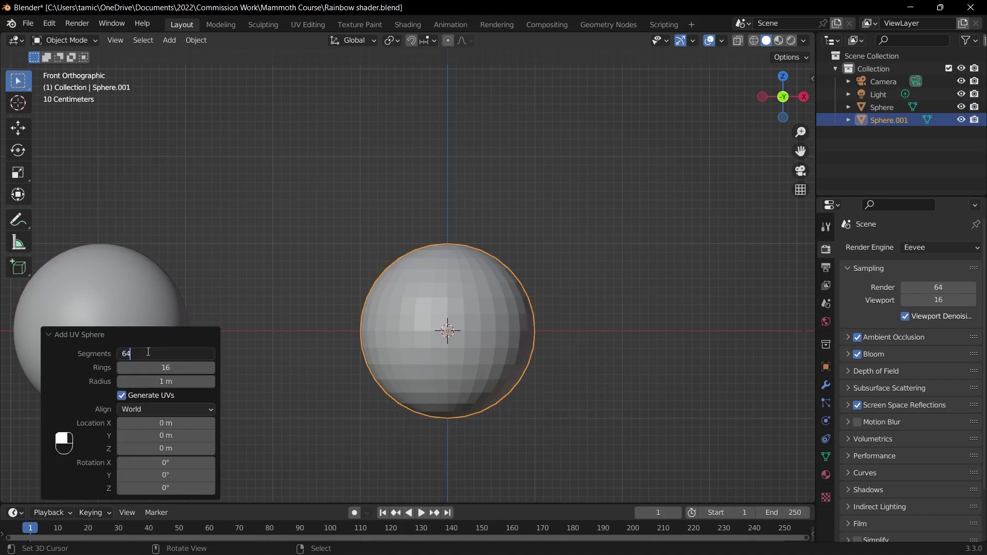
{"action": "key", "text": "Return"}
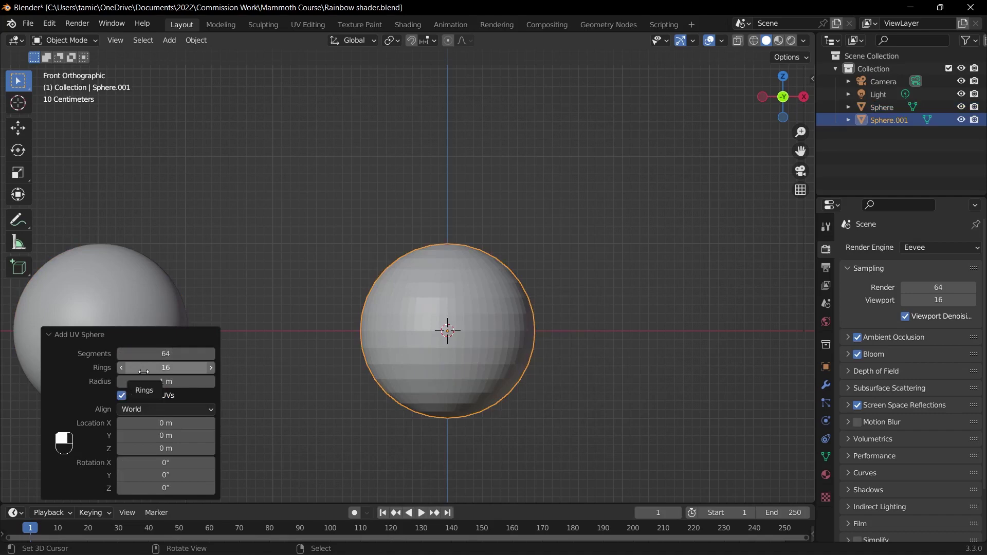
{"action": "left_click", "coordinate": [144, 368]}
{"action": "type", "text": "32"}
{"action": "key", "text": "Return"}
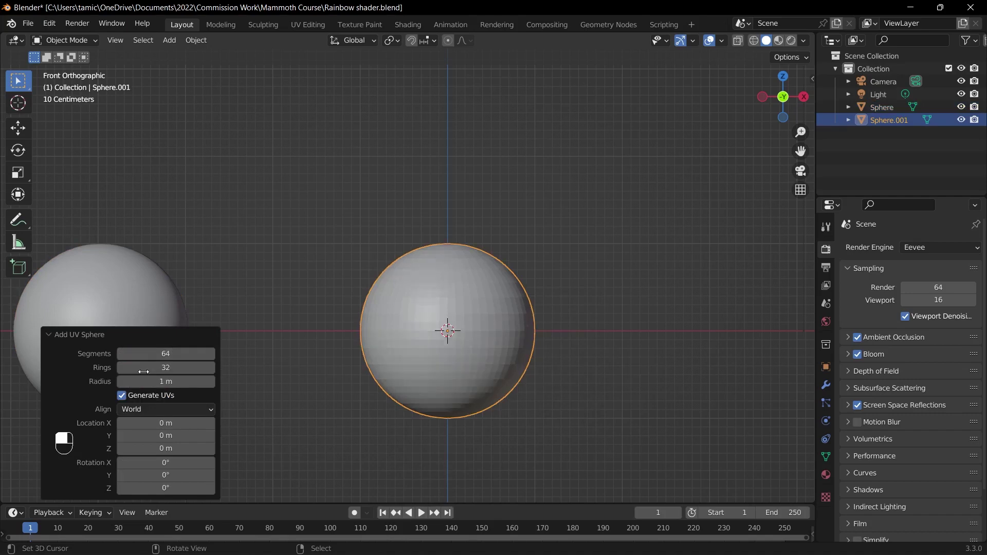
{"action": "left_click", "coordinate": [489, 304]}
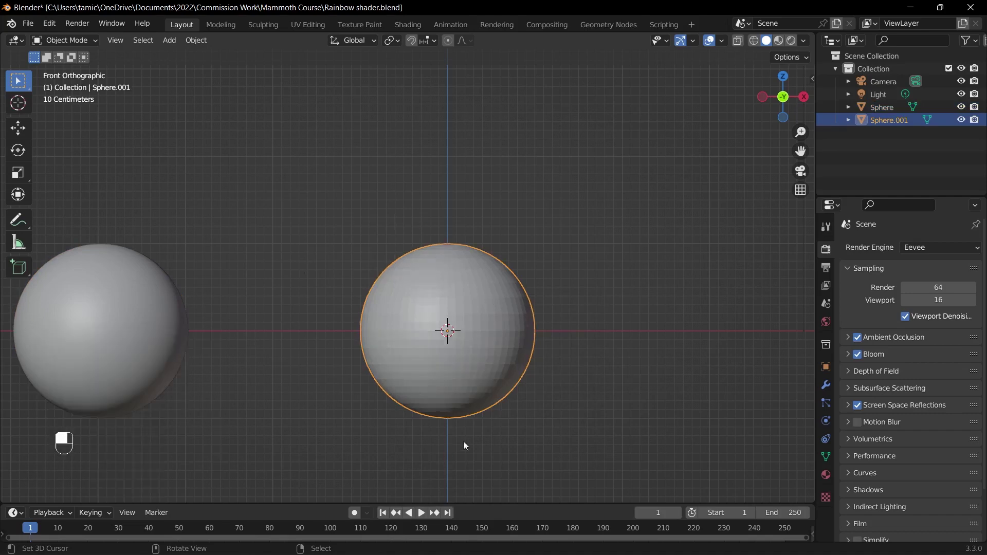
Step: Shade the new sphere smooth, then deselect it
{"action": "key", "text": "w"}
{"action": "left_click", "coordinate": [522, 300]}
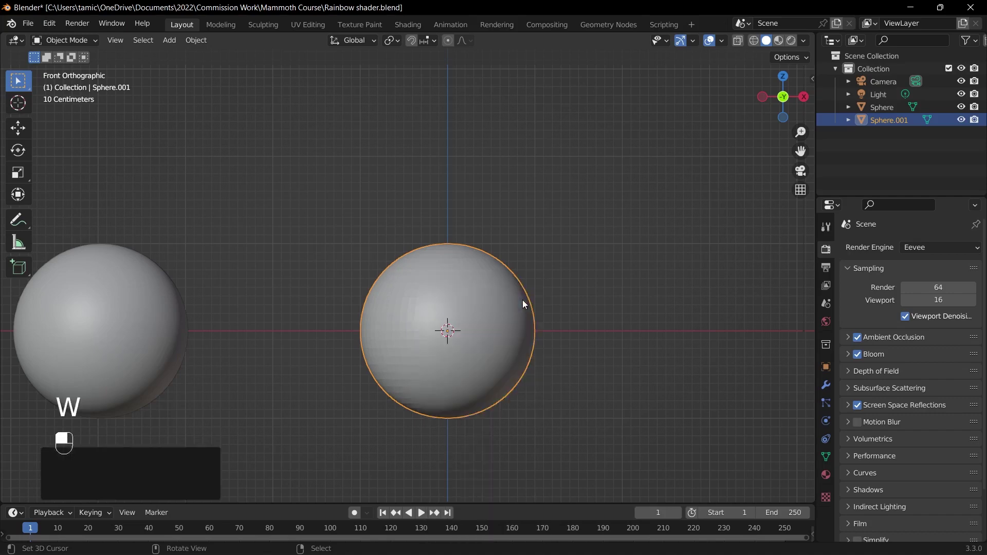
{"action": "left_click", "coordinate": [323, 411]}
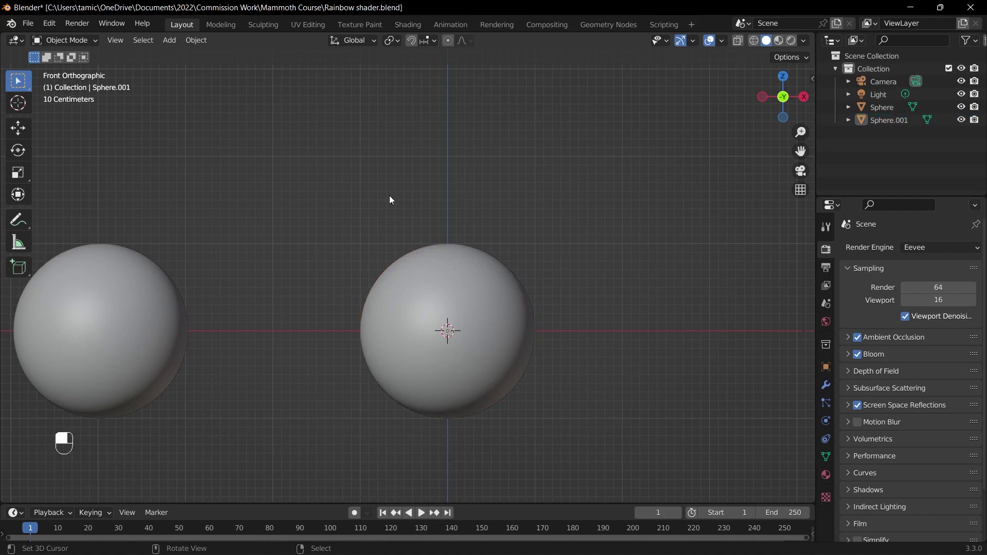
Step: In the Shading workspace, assign the unused 'Material' to Sphere.001 and frame its nodes
{"action": "left_click", "coordinate": [405, 27]}
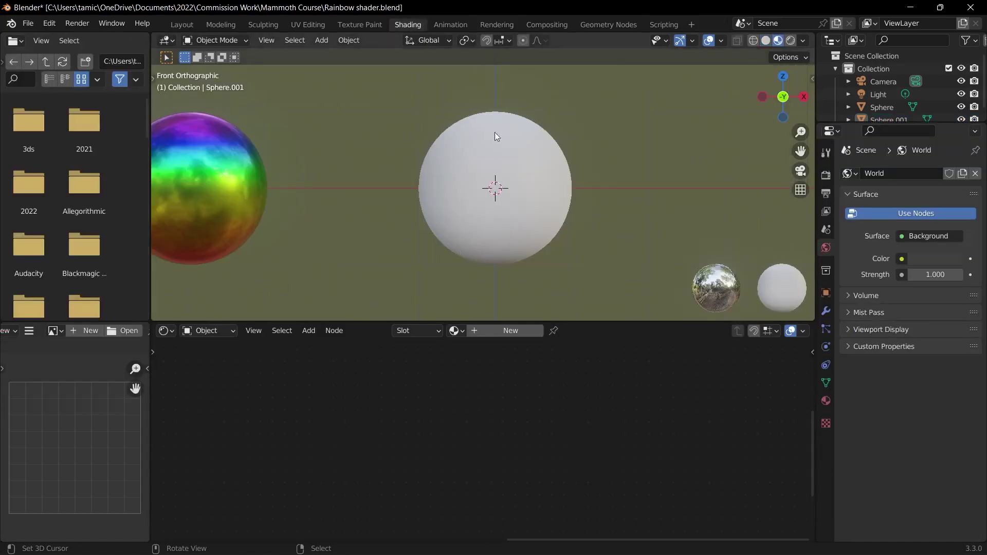
{"action": "left_click", "coordinate": [480, 203]}
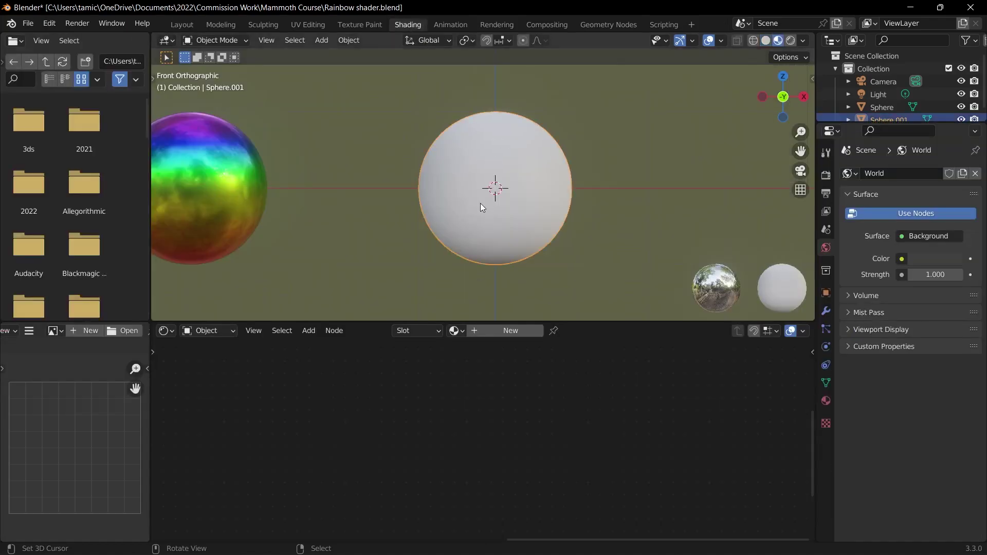
{"action": "left_click", "coordinate": [456, 331]}
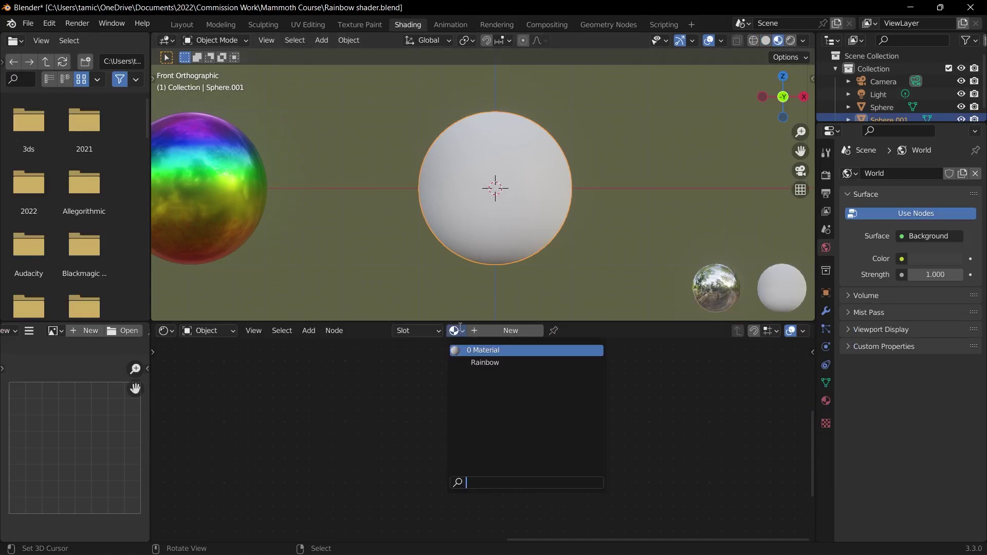
{"action": "left_click", "coordinate": [499, 350]}
{"action": "key", "text": "Home"}
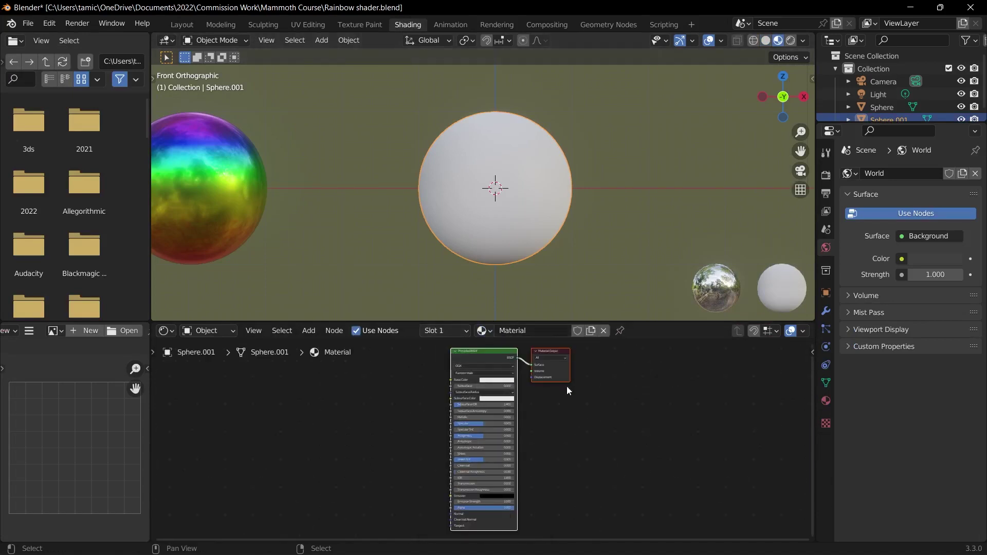
{"action": "middle_click_drag", "start_coordinate": [539, 425], "coordinate": [599, 435]}
{"action": "scroll", "coordinate": [317, 416], "scroll_direction": "up", "scroll_amount": 1}
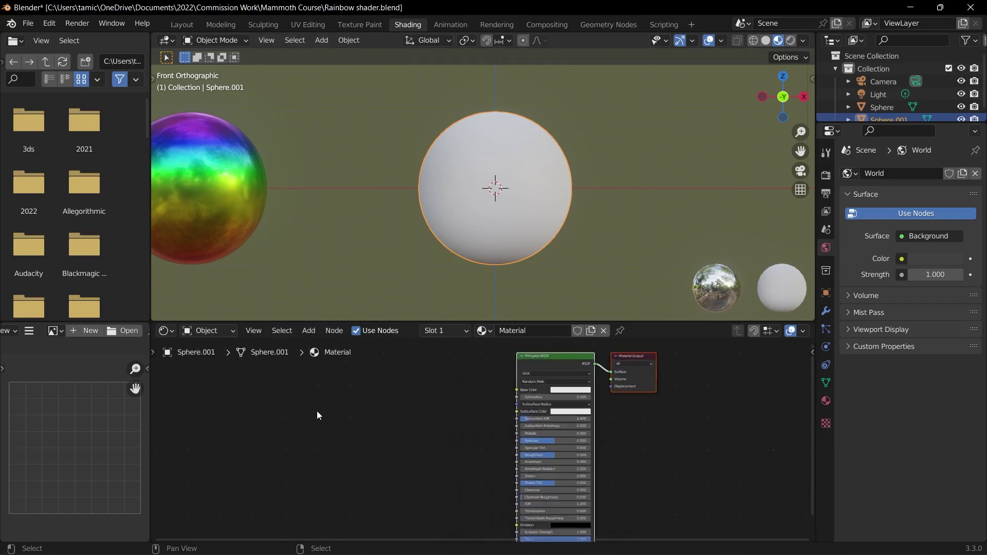
{"action": "left_click", "coordinate": [333, 432]}
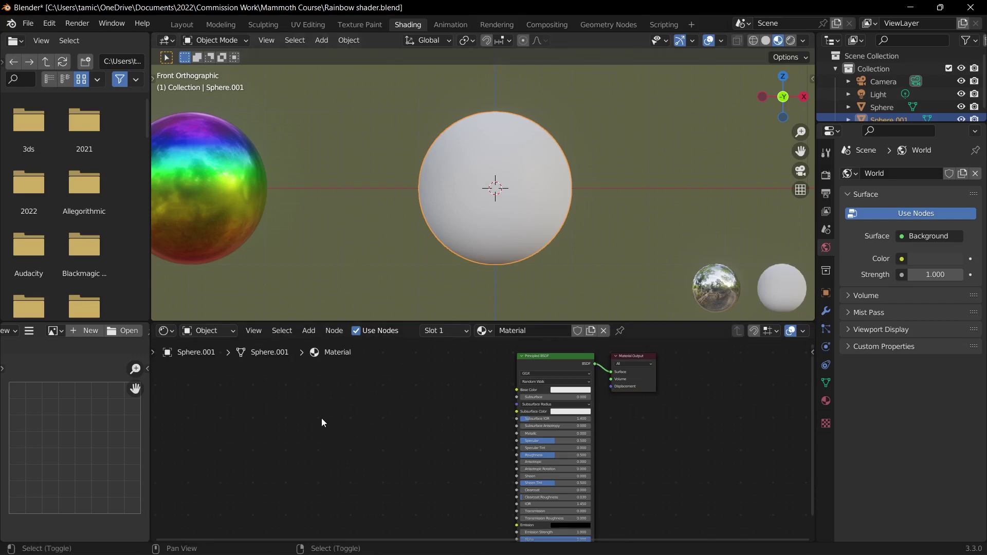
Step: Add a Separate XYZ node to the material and position it in the node editor
{"action": "key", "text": "shift+a"}
{"action": "left_click", "coordinate": [314, 406]}
{"action": "type", "text": "sep"}
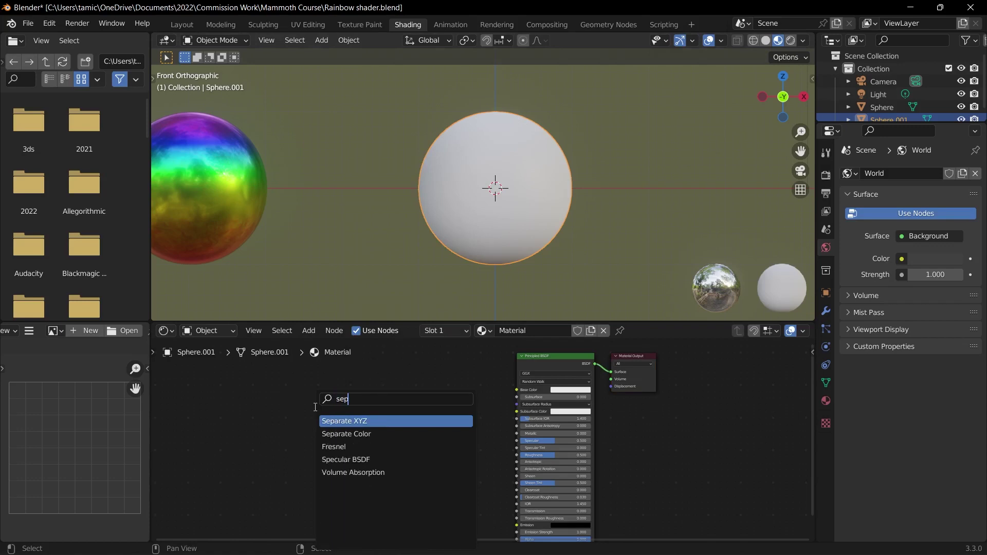
{"action": "key", "text": "Return"}
{"action": "left_click", "coordinate": [307, 419]}
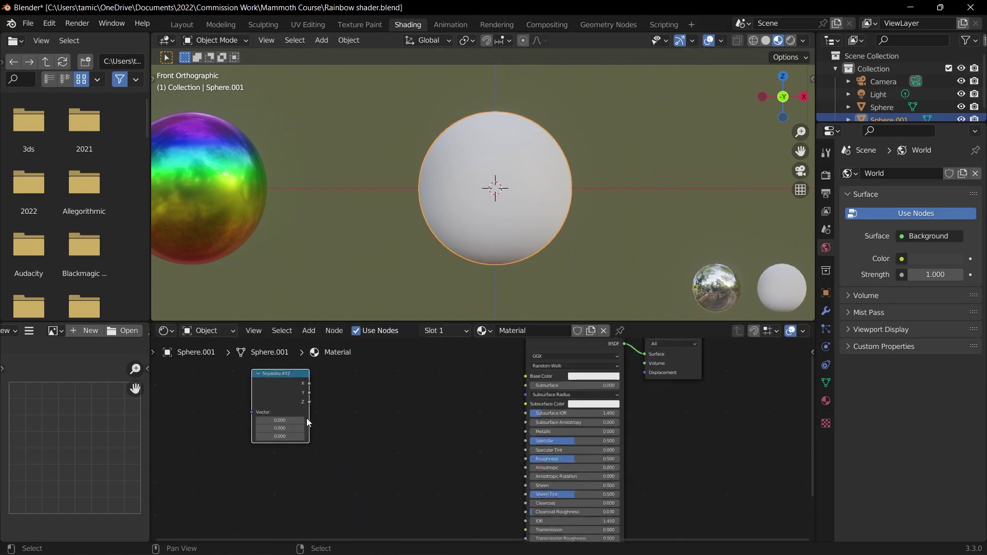
{"action": "middle_click_drag", "start_coordinate": [307, 418], "coordinate": [452, 460]}
{"action": "scroll", "coordinate": [421, 430], "scroll_direction": "up", "scroll_amount": 1}
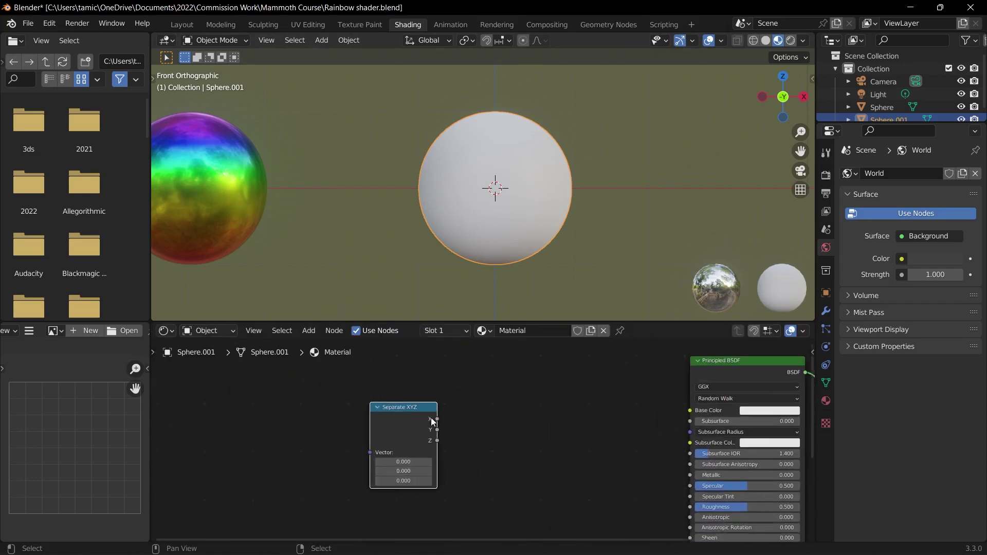
{"action": "left_click_drag", "start_coordinate": [402, 419], "coordinate": [348, 450]}
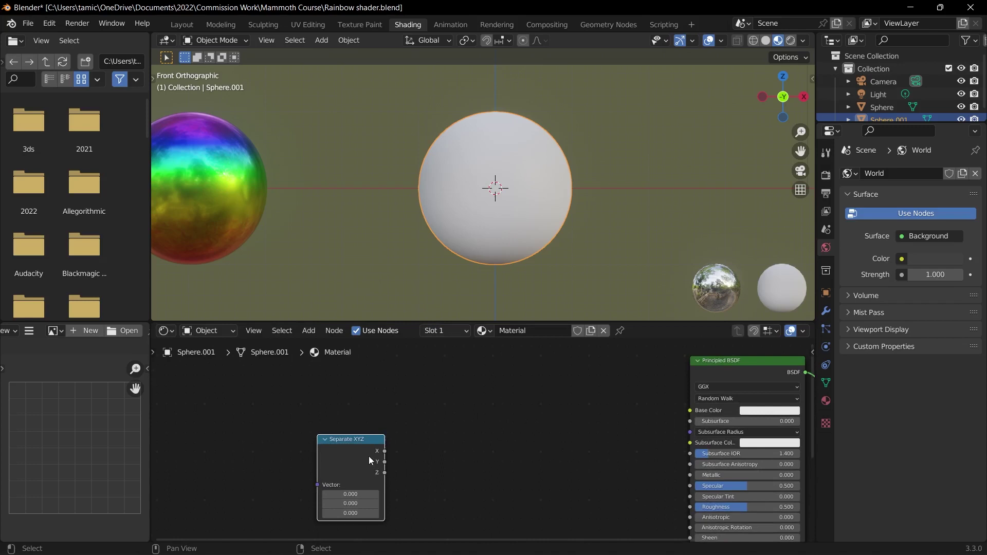
{"action": "middle_click_drag", "start_coordinate": [409, 476], "coordinate": [456, 438]}
{"action": "scroll", "coordinate": [458, 459], "scroll_direction": "down", "scroll_amount": 1}
{"action": "scroll", "coordinate": [430, 452], "scroll_direction": "up", "scroll_amount": 1}
{"action": "scroll", "coordinate": [427, 445], "scroll_direction": "down", "scroll_amount": 1}
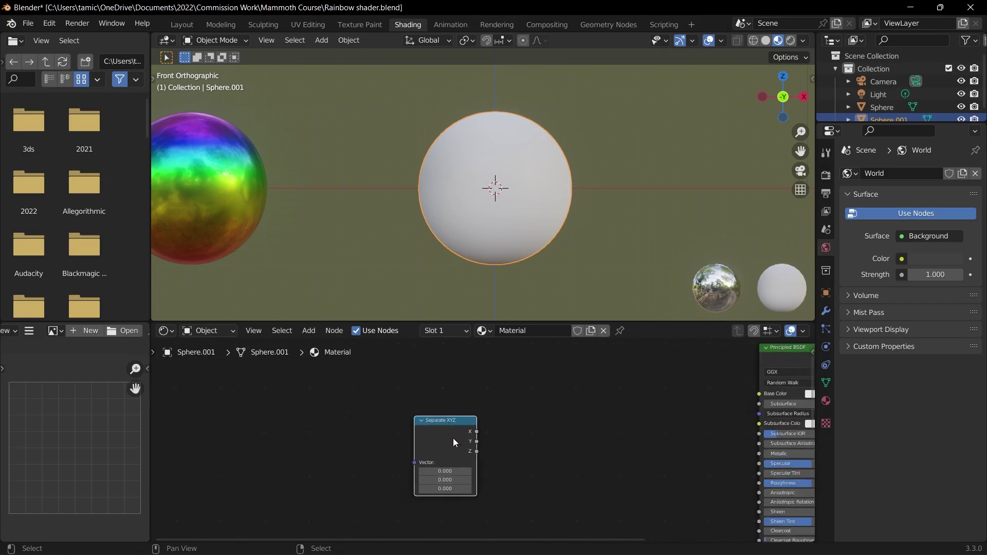
Step: Add Texture Coordinate and Mapping nodes with Ctrl+T, delete Image Texture, and link Mapping Vector to Separate XYZ
{"action": "key", "text": "ctrl+t"}
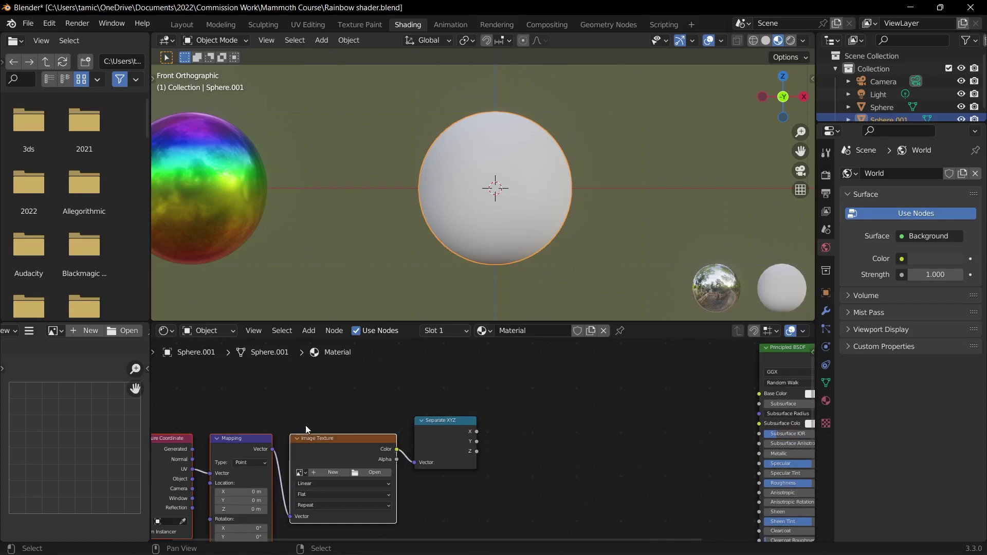
{"action": "middle_click_drag", "start_coordinate": [306, 425], "coordinate": [334, 415]}
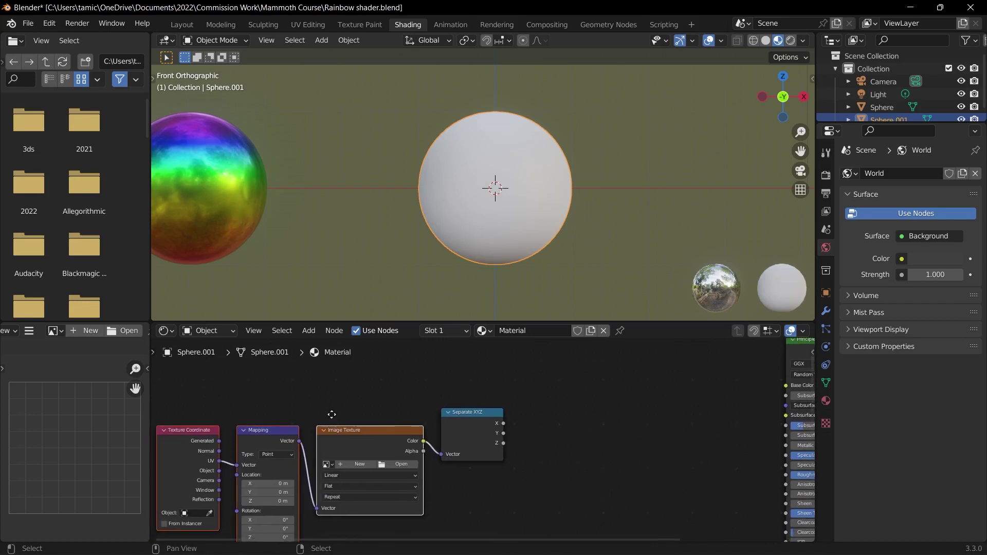
{"action": "left_click", "coordinate": [256, 427]}
{"action": "left_click", "coordinate": [362, 429]}
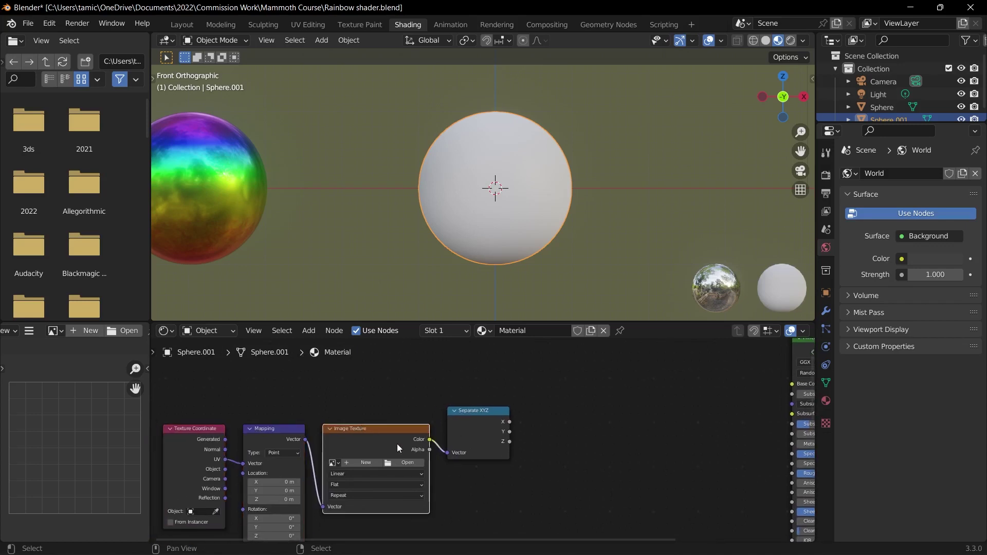
{"action": "key", "text": "x"}
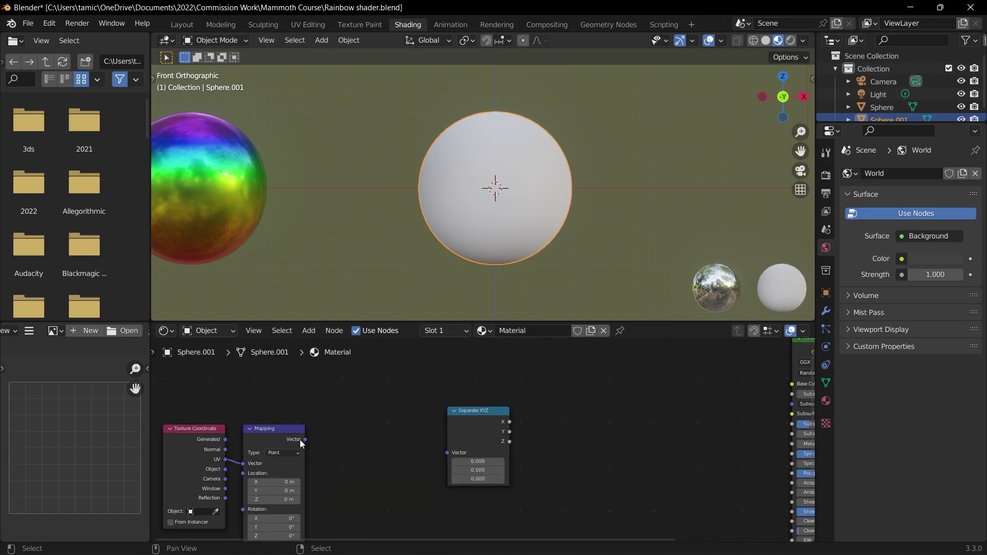
{"action": "left_click_drag", "start_coordinate": [301, 439], "coordinate": [446, 453]}
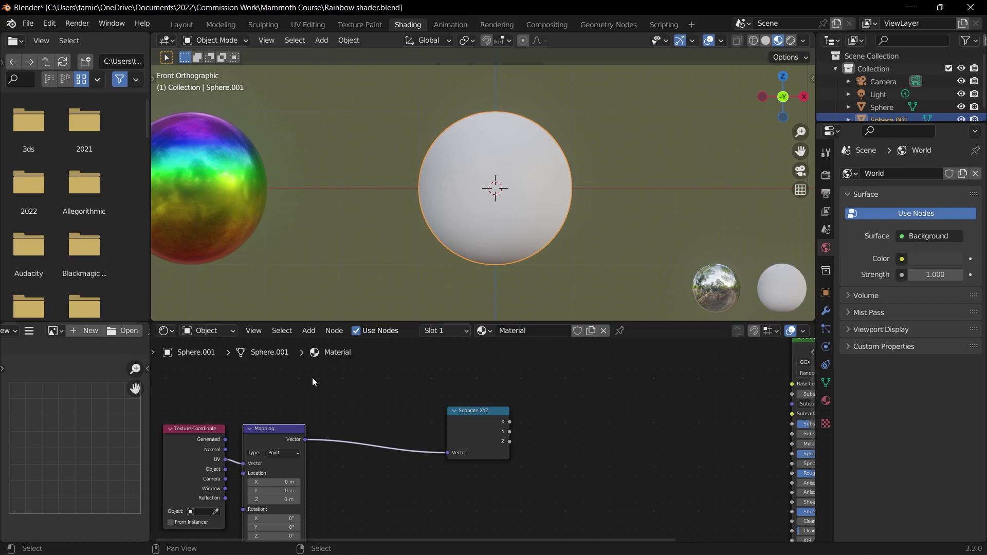
Step: Show the Preferences add-ons list filtered by 'node'
{"action": "left_click", "coordinate": [50, 24]}
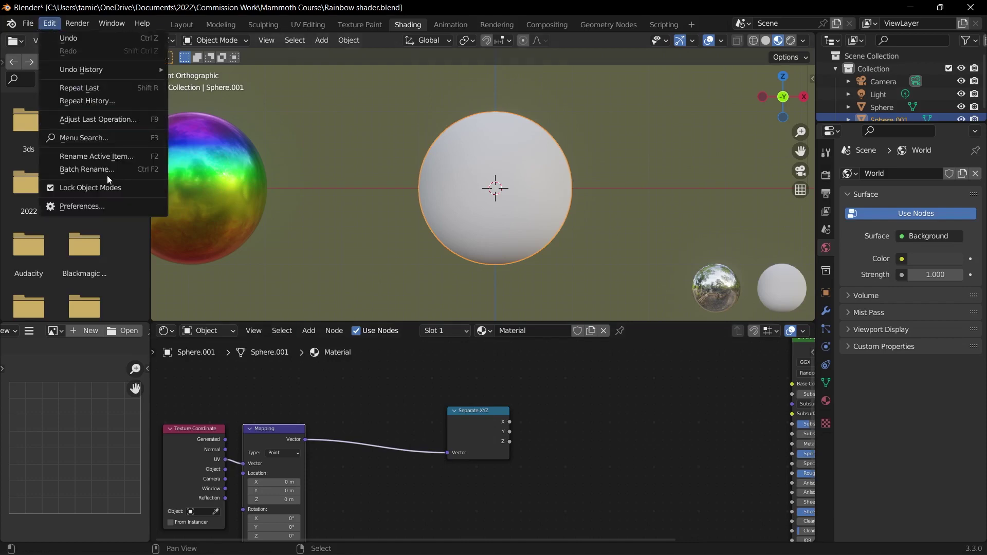
{"action": "left_click", "coordinate": [104, 206]}
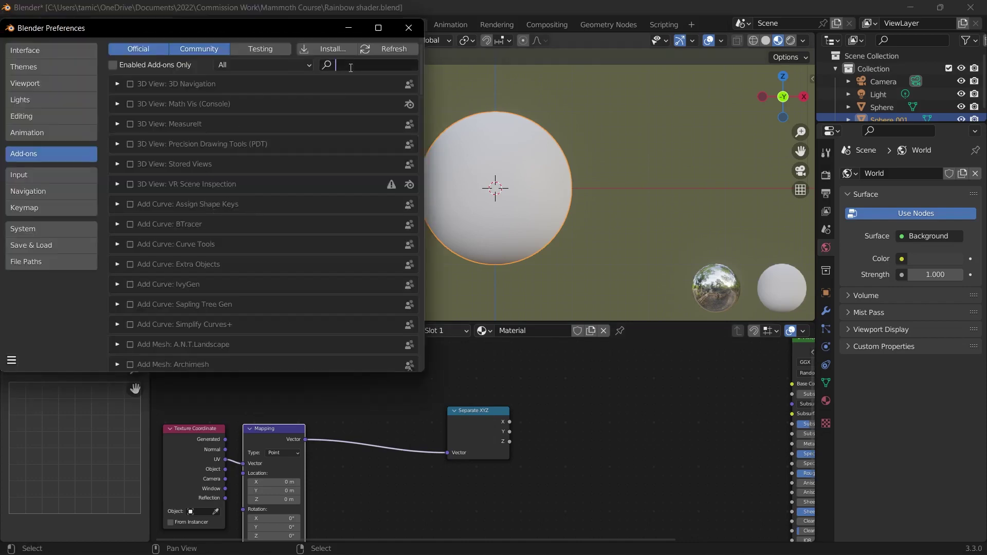
{"action": "type", "text": "node"}
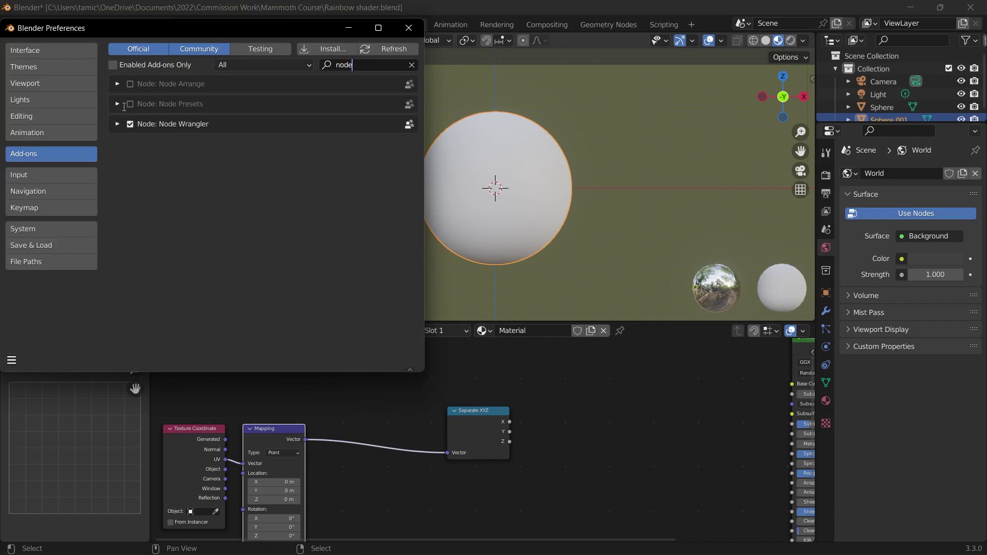
Step: Close Preferences, link Generated coordinates into Mapping, and place Separate XYZ beside Mapping
{"action": "left_click", "coordinate": [421, 33]}
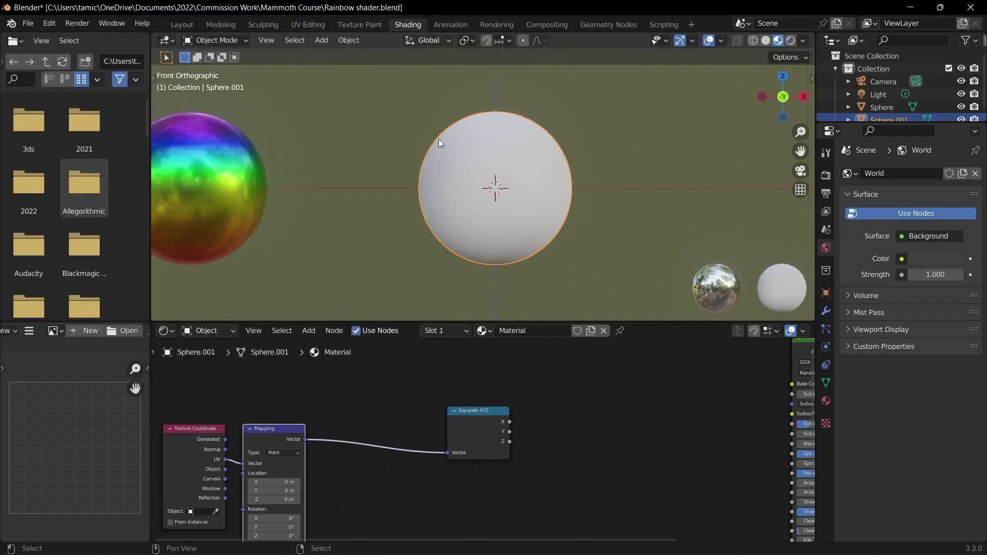
{"action": "scroll", "coordinate": [412, 378], "scroll_direction": "up", "scroll_amount": 3}
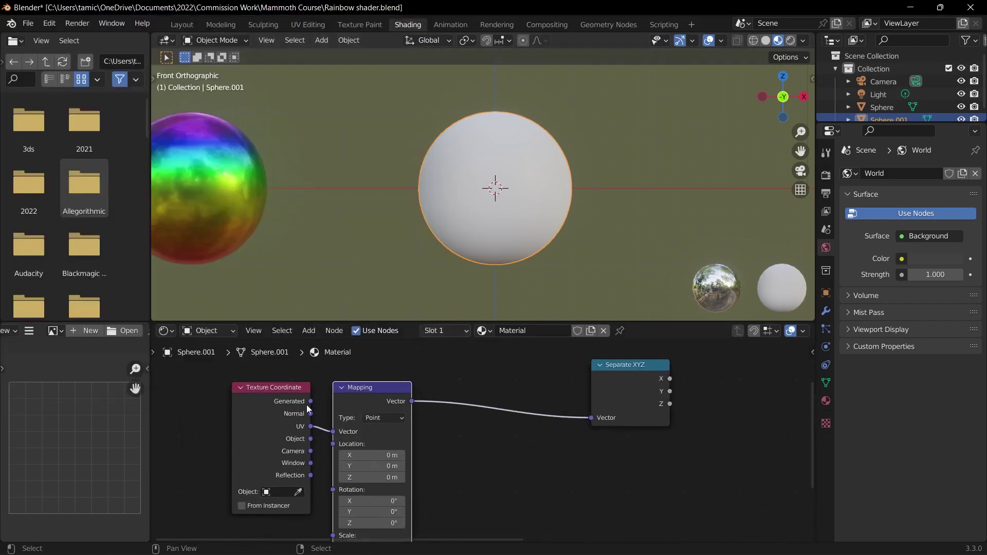
{"action": "left_click_drag", "start_coordinate": [311, 403], "coordinate": [338, 428]}
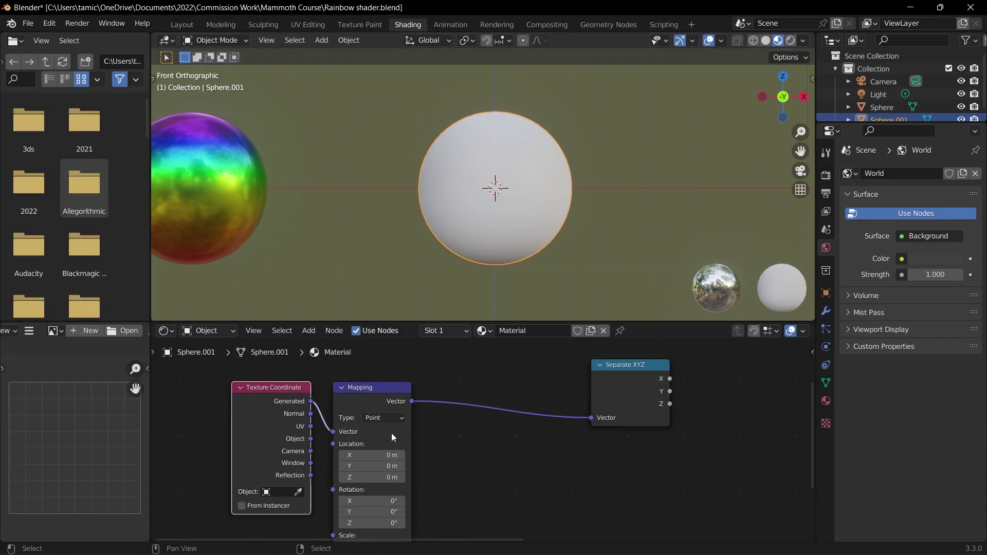
{"action": "left_click_drag", "start_coordinate": [654, 371], "coordinate": [516, 397]}
{"action": "scroll", "coordinate": [515, 397], "scroll_direction": "down", "scroll_amount": 2}
{"action": "scroll", "coordinate": [575, 430], "scroll_direction": "down", "scroll_amount": 2}
{"action": "scroll", "coordinate": [399, 423], "scroll_direction": "up", "scroll_amount": 3}
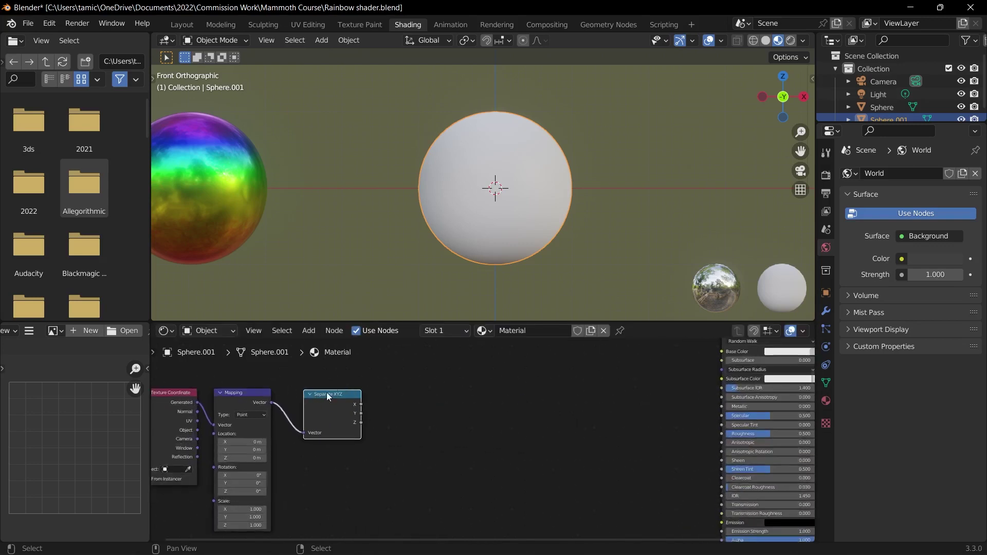
Step: Preview the Separate XYZ X output, hiding the rainbow sphere and reselecting the white sphere
{"action": "left_click", "coordinate": [338, 394], "text": "ctrl+shift"}
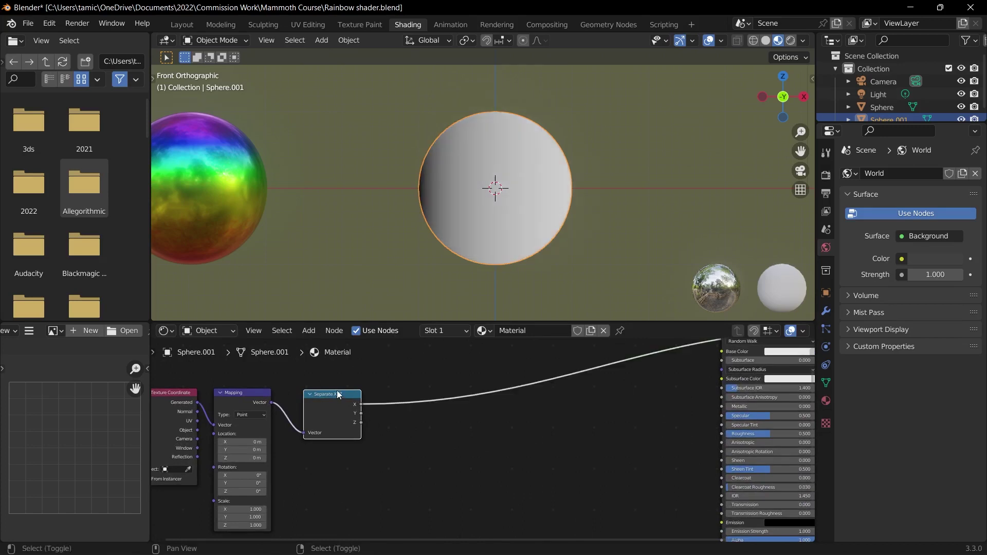
{"action": "left_click", "coordinate": [255, 196]}
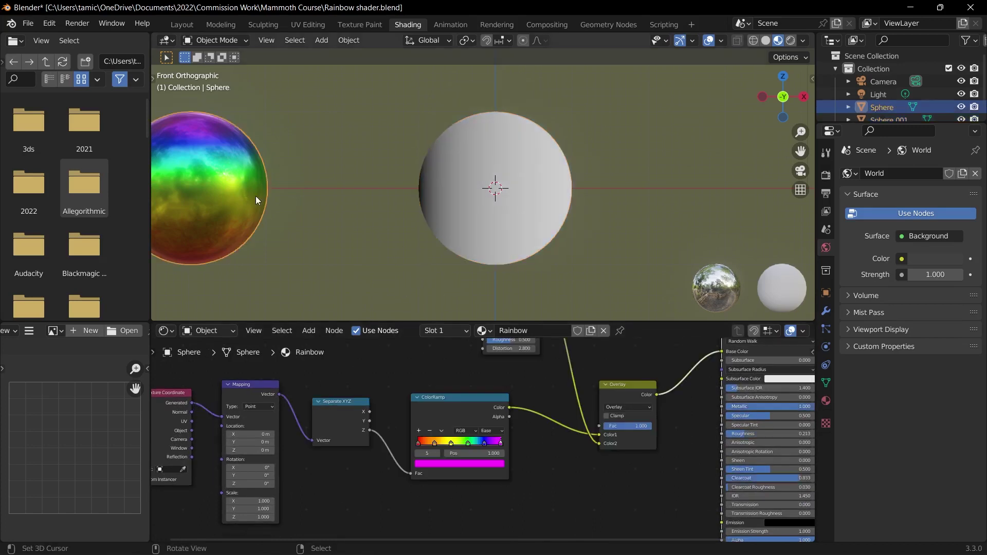
{"action": "key", "text": "h"}
{"action": "left_click", "coordinate": [466, 160]}
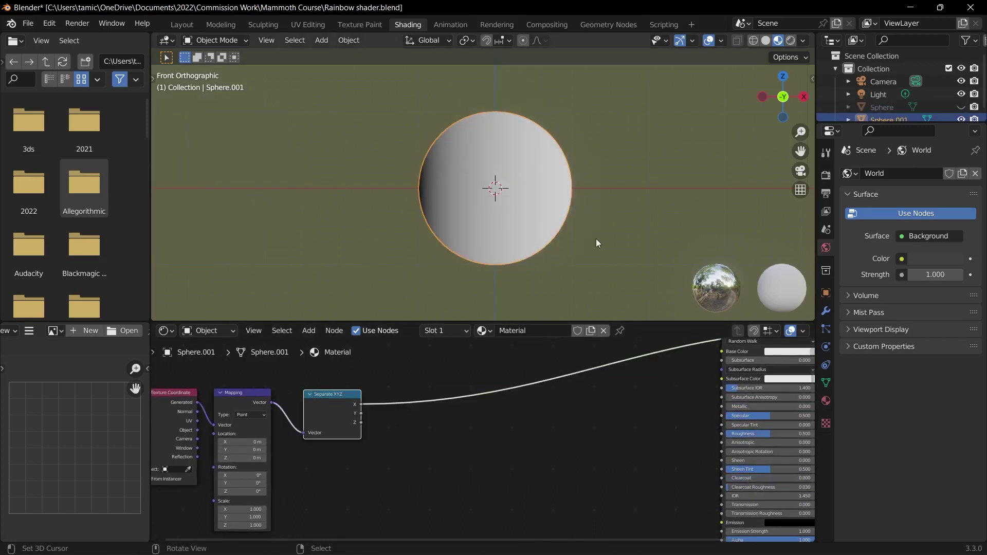
{"action": "middle_click_drag", "start_coordinate": [359, 373], "coordinate": [350, 396]}
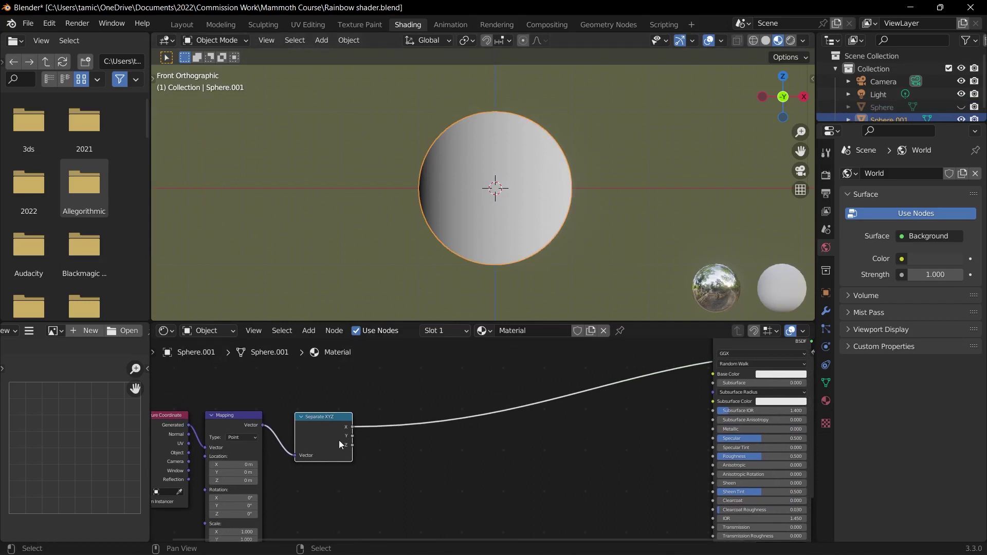
{"action": "middle_click_drag", "start_coordinate": [401, 193], "coordinate": [440, 195]}
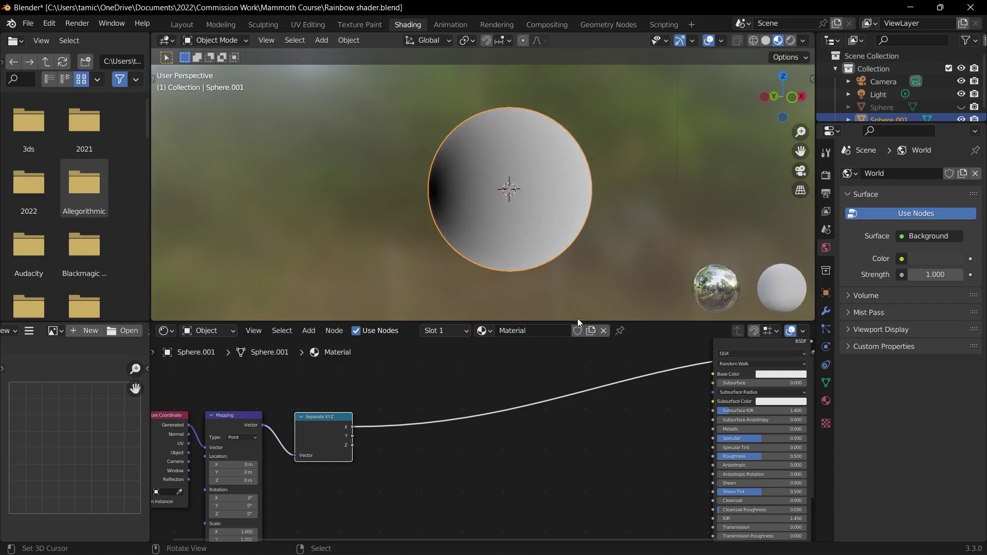
{"action": "key", "text": "KP_1"}
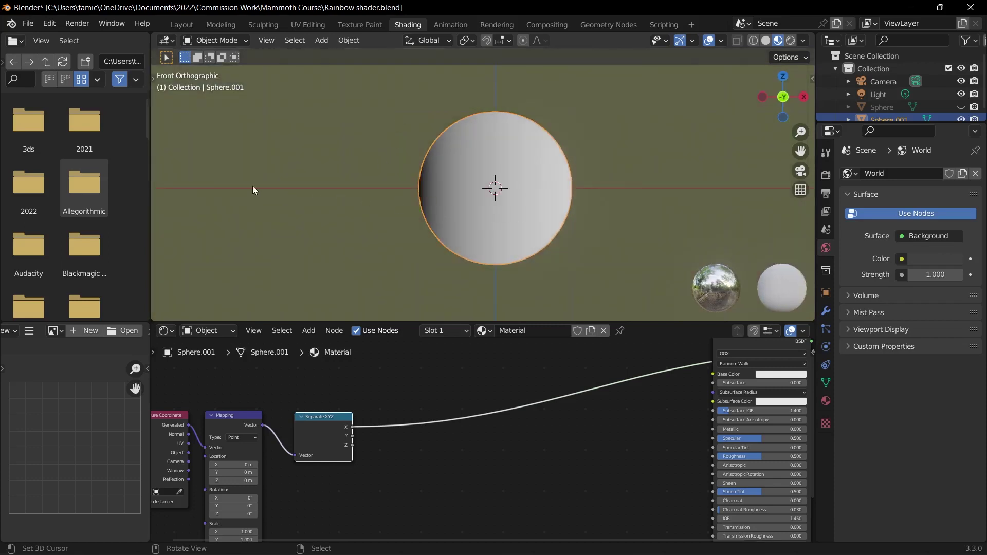
{"action": "scroll", "coordinate": [350, 443], "scroll_direction": "up", "scroll_amount": 1}
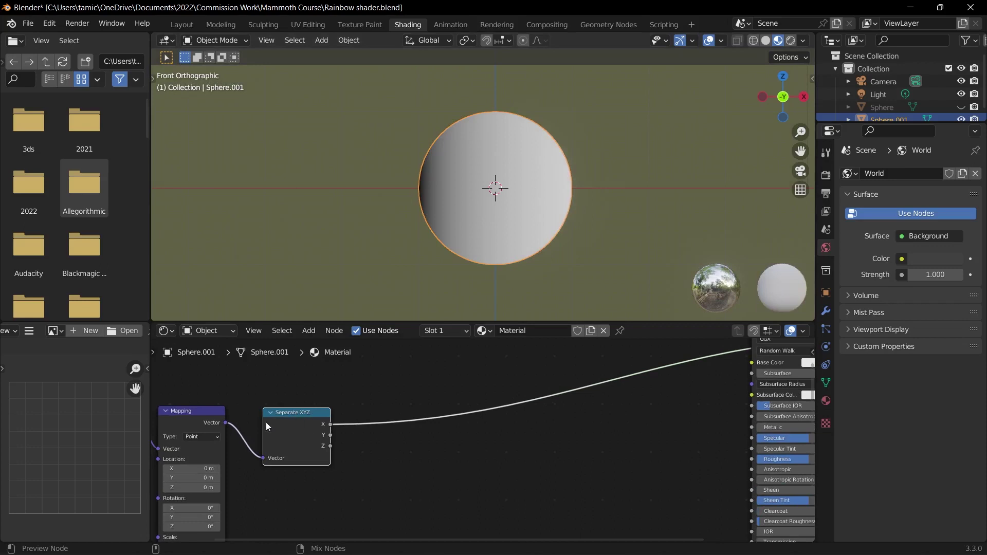
Step: Preview the Y and then Z output, giving the sphere a vertical gradient
{"action": "left_click", "coordinate": [304, 416], "text": "ctrl+shift"}
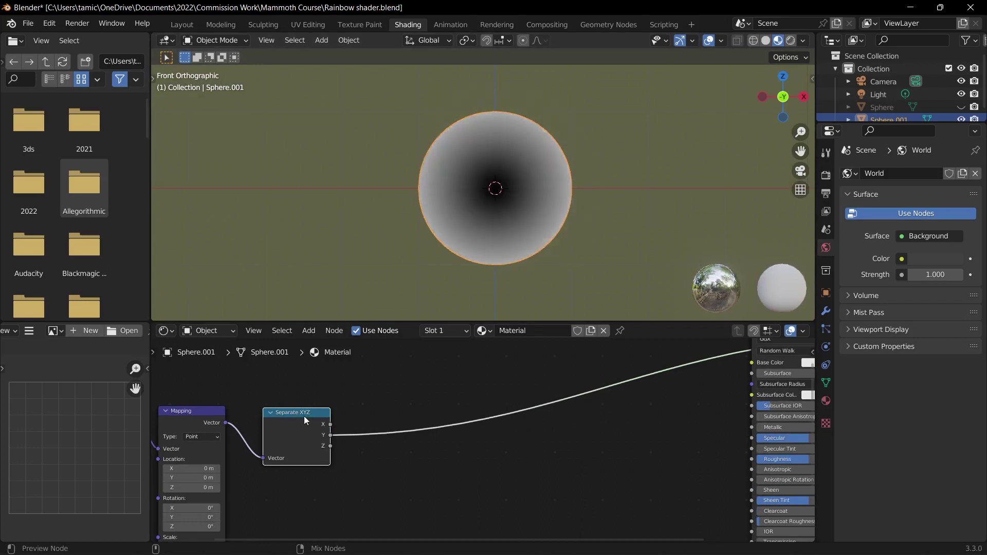
{"action": "left_click", "coordinate": [304, 415], "text": "ctrl+shift"}
{"action": "middle_click_drag", "start_coordinate": [542, 251], "coordinate": [486, 258]}
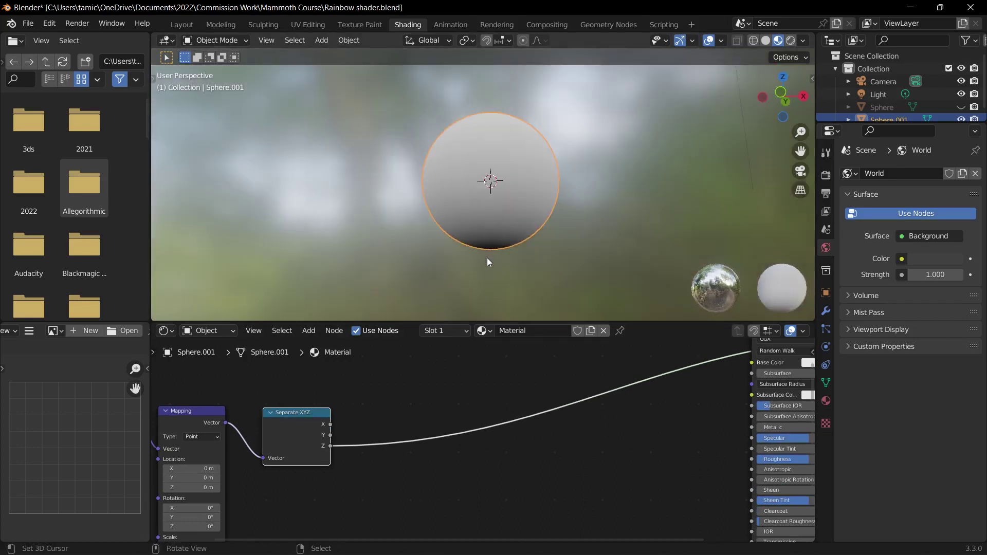
{"action": "key", "text": "KP_1"}
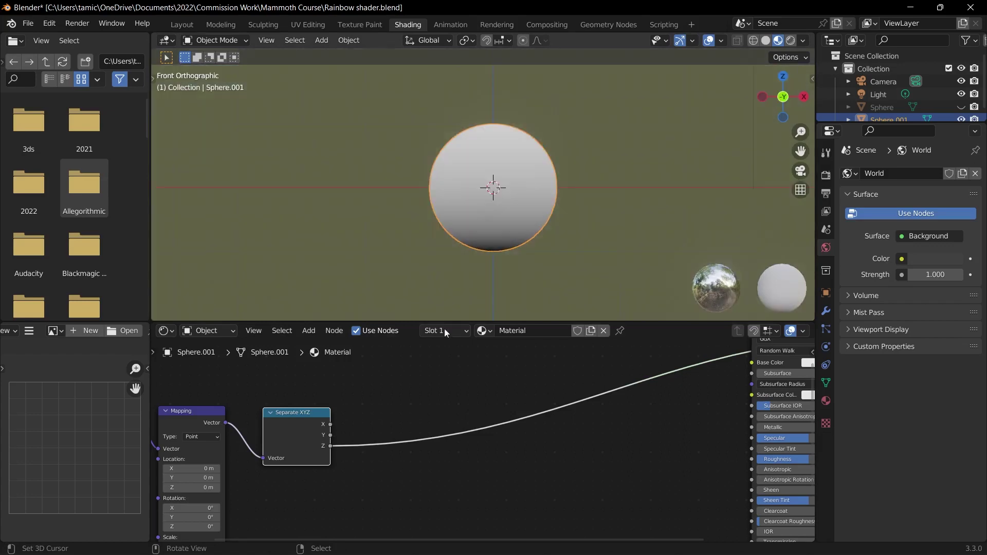
{"action": "scroll", "coordinate": [465, 427], "scroll_direction": "down", "scroll_amount": 2}
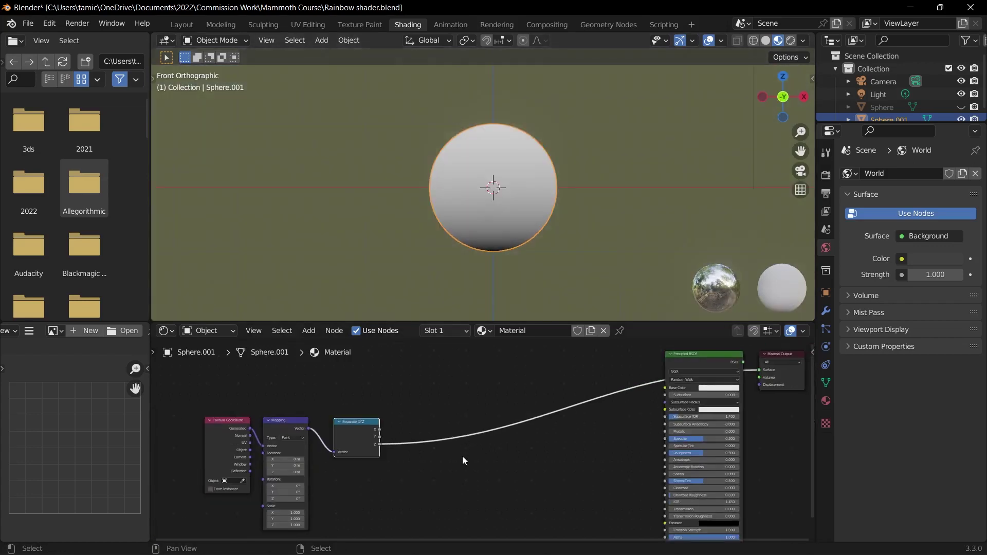
{"action": "scroll", "coordinate": [463, 459], "scroll_direction": "up", "scroll_amount": 1}
Step: Drop a ColorRamp onto the Separate XYZ Z to Base Color link, keeping the black stop at 0.000
{"action": "key", "text": "shift+a"}
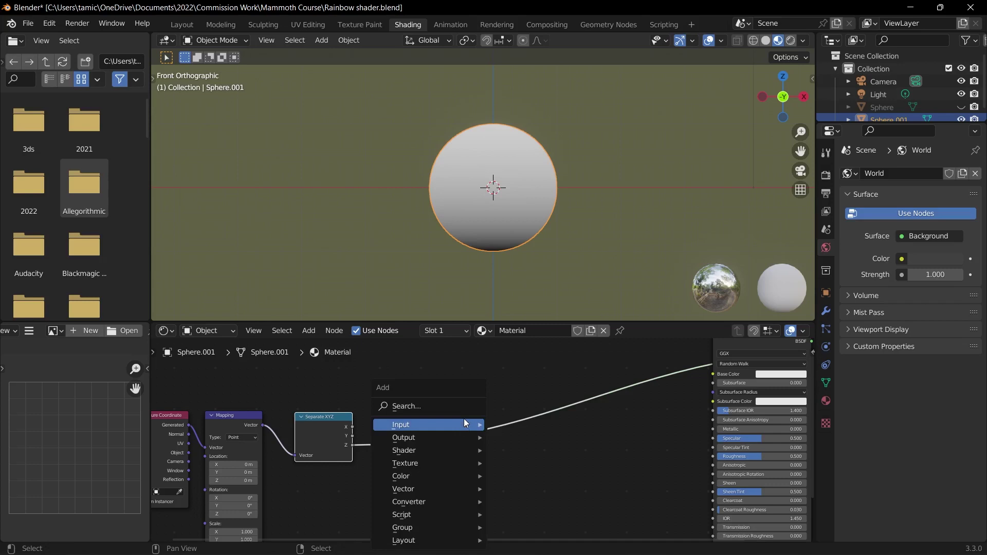
{"action": "left_click", "coordinate": [461, 407]}
{"action": "type", "text": "colo"}
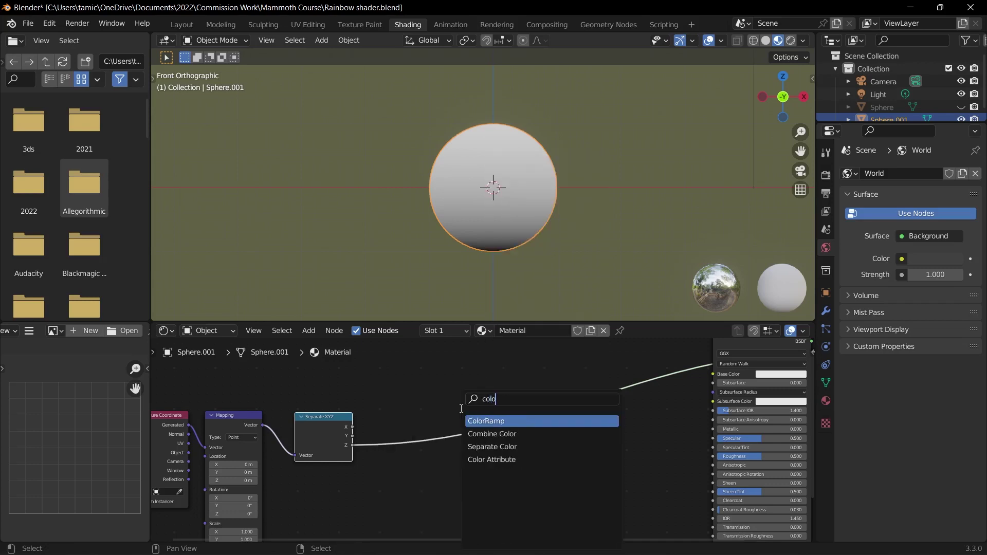
{"action": "key", "text": "Return"}
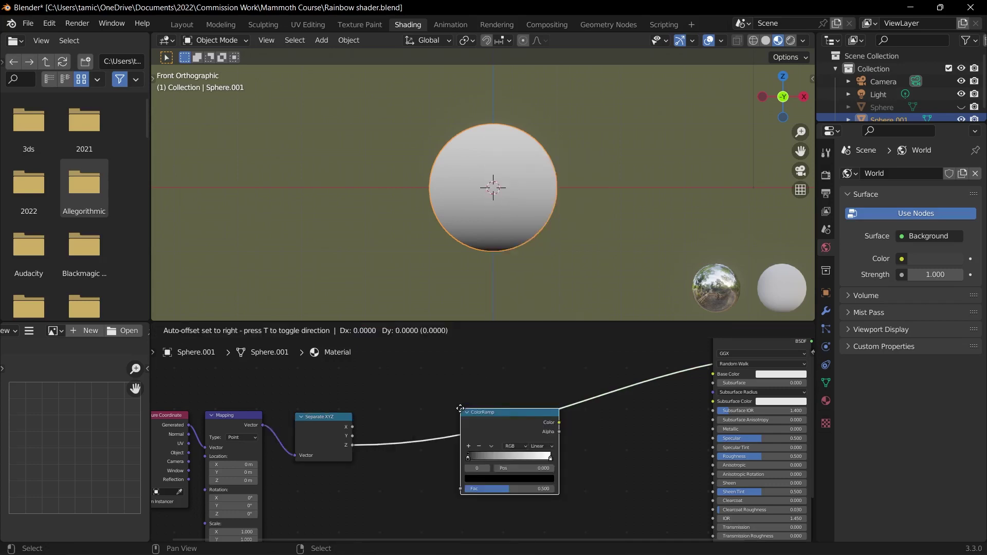
{"action": "left_click", "coordinate": [385, 389]}
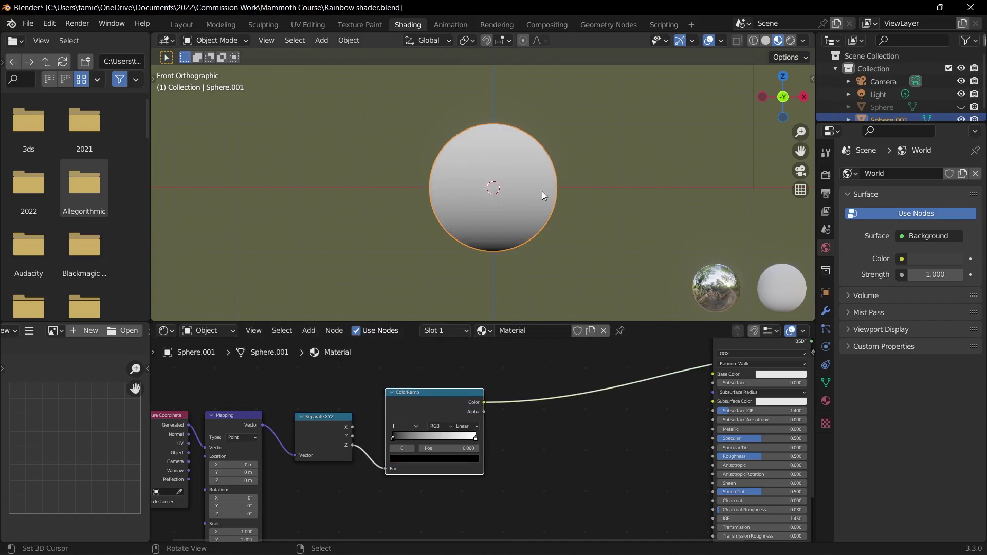
{"action": "scroll", "coordinate": [542, 191], "scroll_direction": "up", "scroll_amount": 1}
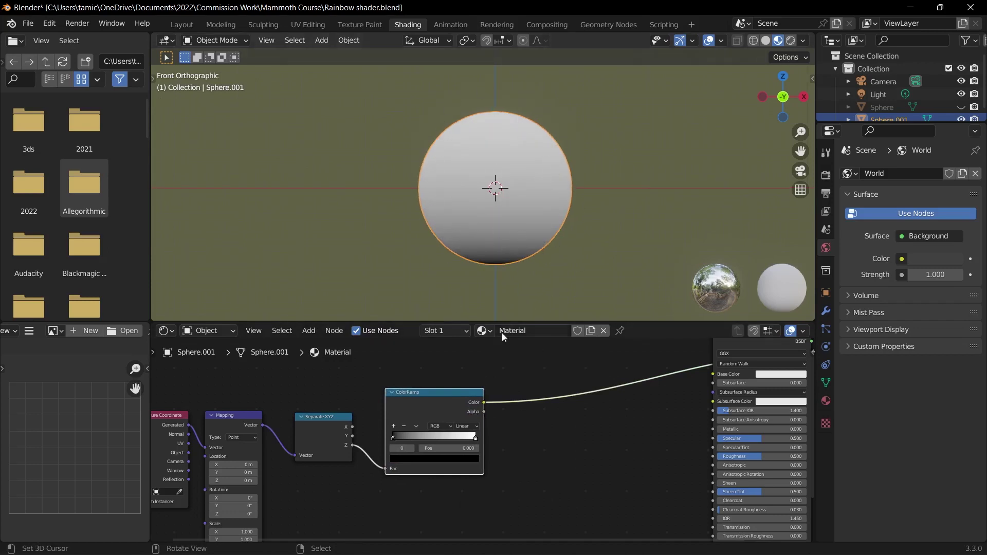
{"action": "scroll", "coordinate": [498, 458], "scroll_direction": "up", "scroll_amount": 2}
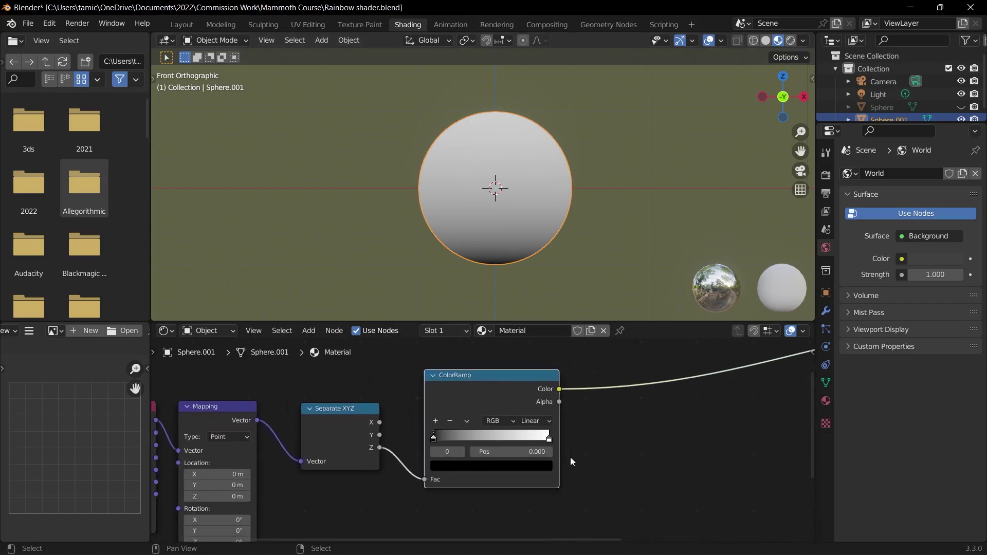
{"action": "scroll", "coordinate": [571, 460], "scroll_direction": "up", "scroll_amount": 1}
{"action": "mouse_move", "coordinate": [437, 436]}
{"action": "left_mouse_down"}
{"action": "mouse_move", "coordinate": [561, 425]}
{"action": "mouse_move", "coordinate": [420, 428]}
{"action": "left_mouse_up"}
{"action": "scroll", "coordinate": [479, 443], "scroll_direction": "down", "scroll_amount": 1}
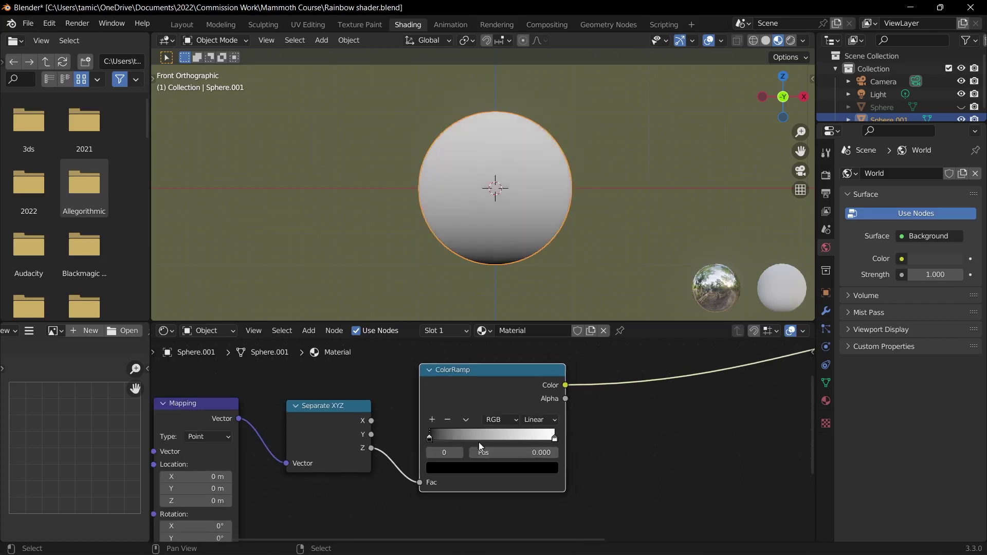
{"action": "middle_click_drag", "start_coordinate": [480, 442], "coordinate": [493, 440]}
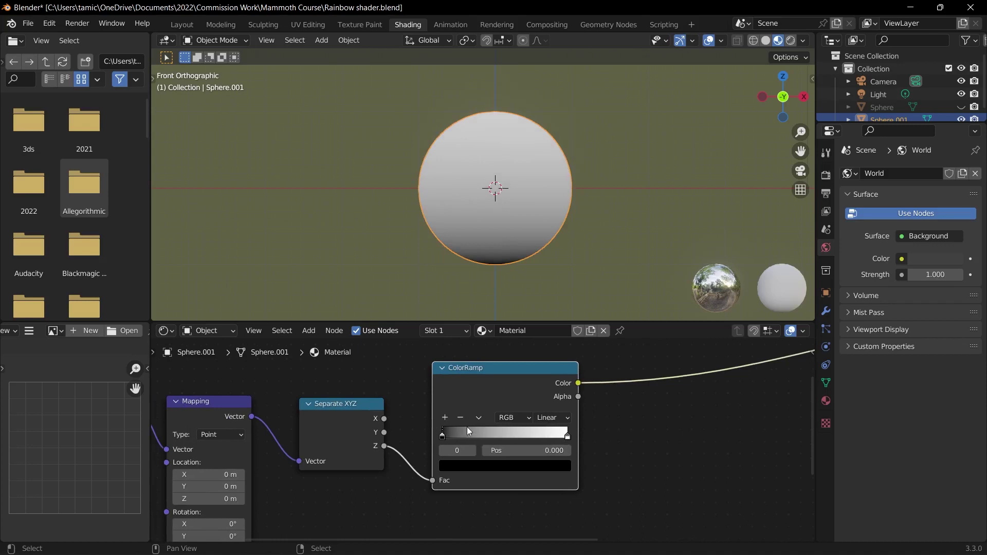
{"action": "scroll", "coordinate": [463, 428], "scroll_direction": "up", "scroll_amount": 2}
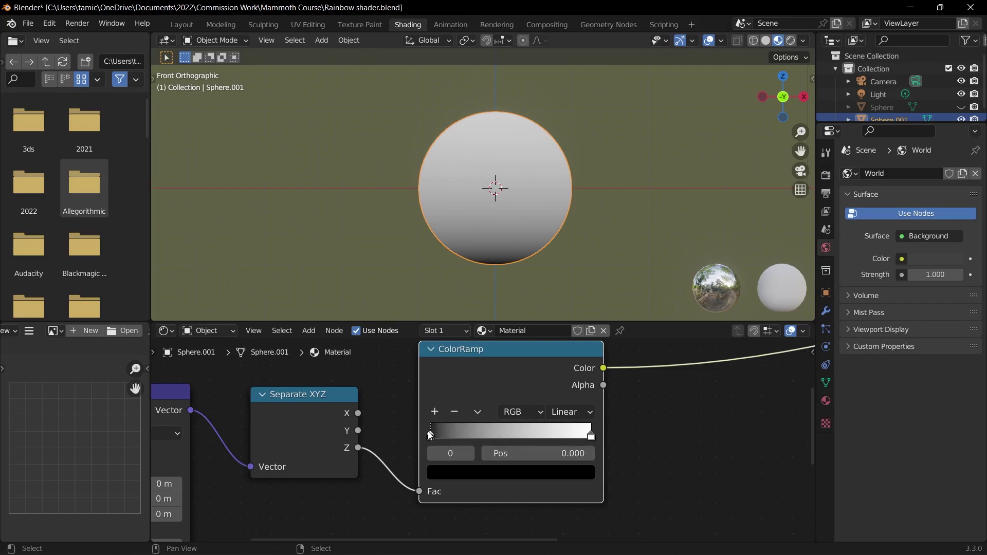
Step: Add four more colour stops to the ColorRamp
{"action": "left_click", "coordinate": [435, 413]}
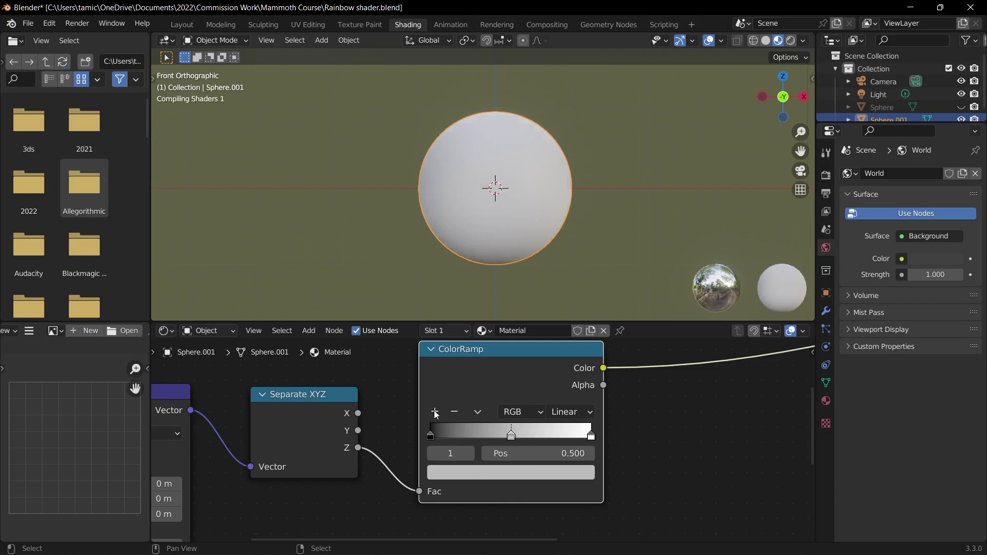
{"action": "left_click", "coordinate": [436, 412]}
{"action": "left_click", "coordinate": [435, 413]}
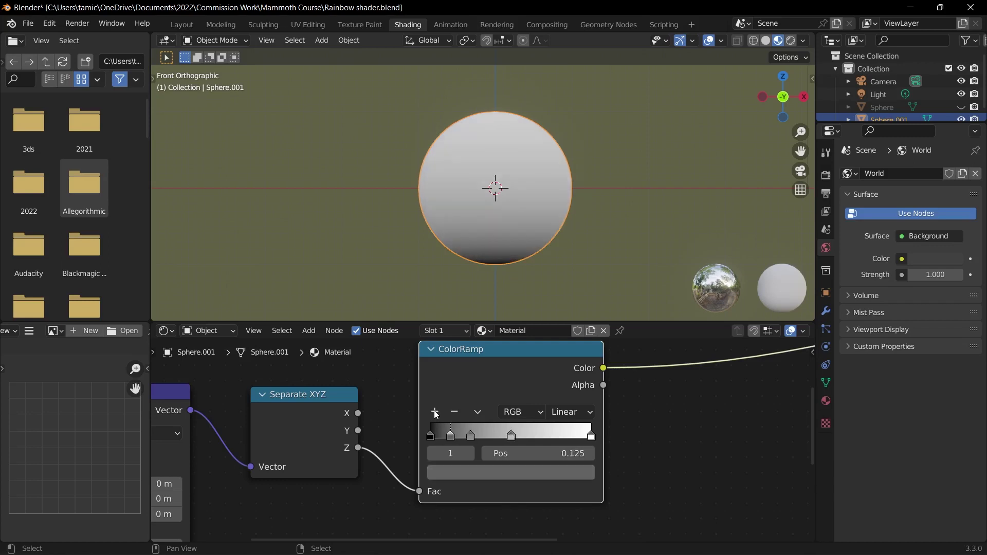
{"action": "left_click", "coordinate": [435, 413]}
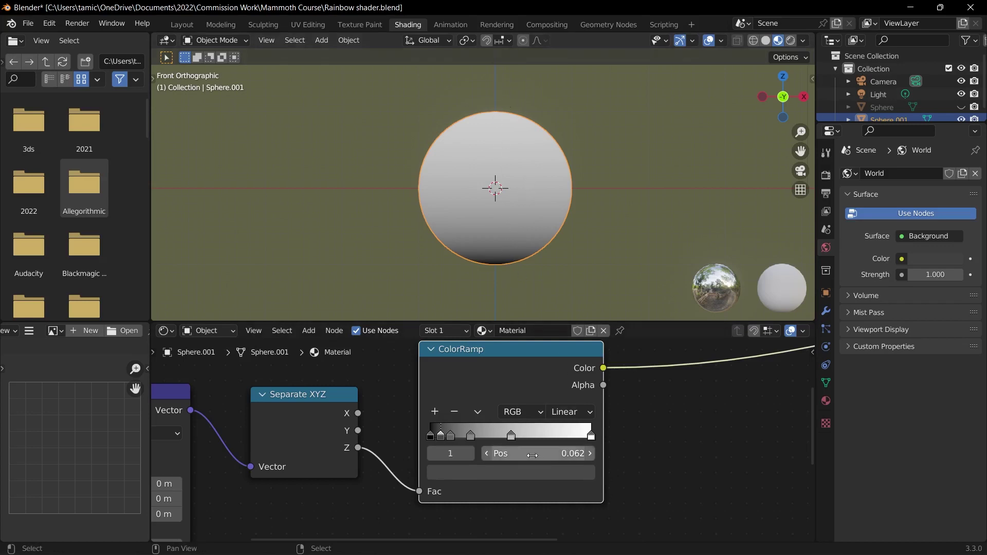
Step: Distribute the six stops evenly at 0.2 intervals and select the first stop
{"action": "left_click", "coordinate": [478, 413]}
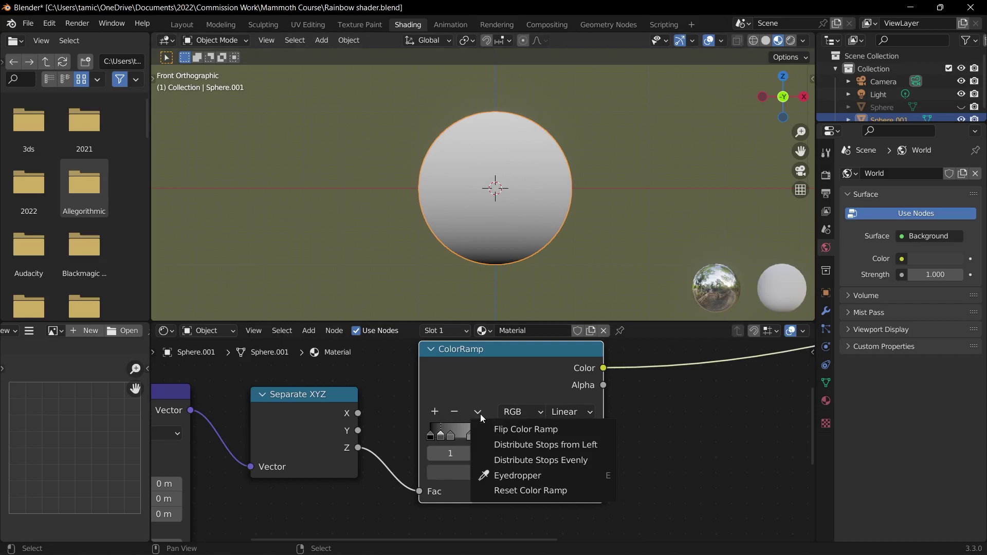
{"action": "left_click", "coordinate": [533, 459]}
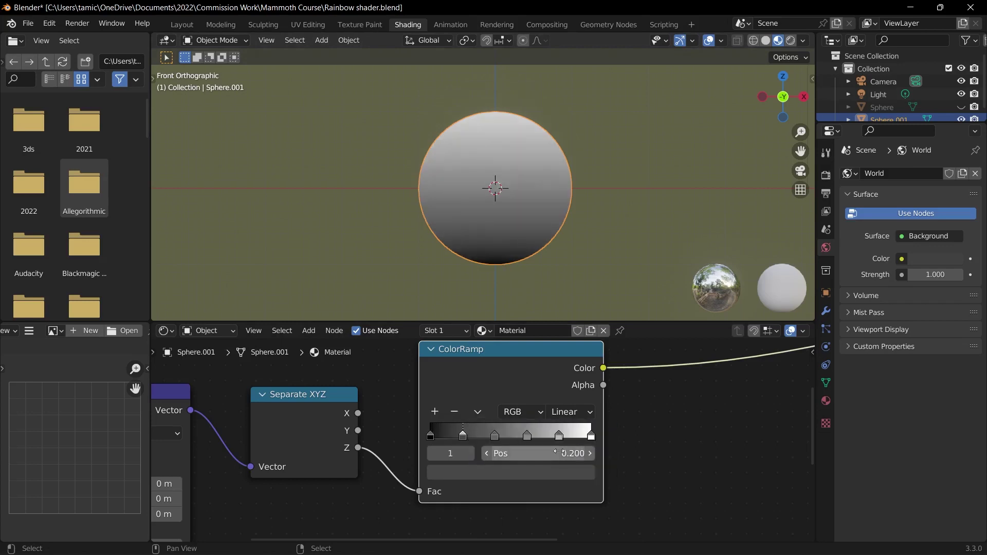
{"action": "left_click", "coordinate": [494, 435]}
{"action": "left_click", "coordinate": [527, 436]}
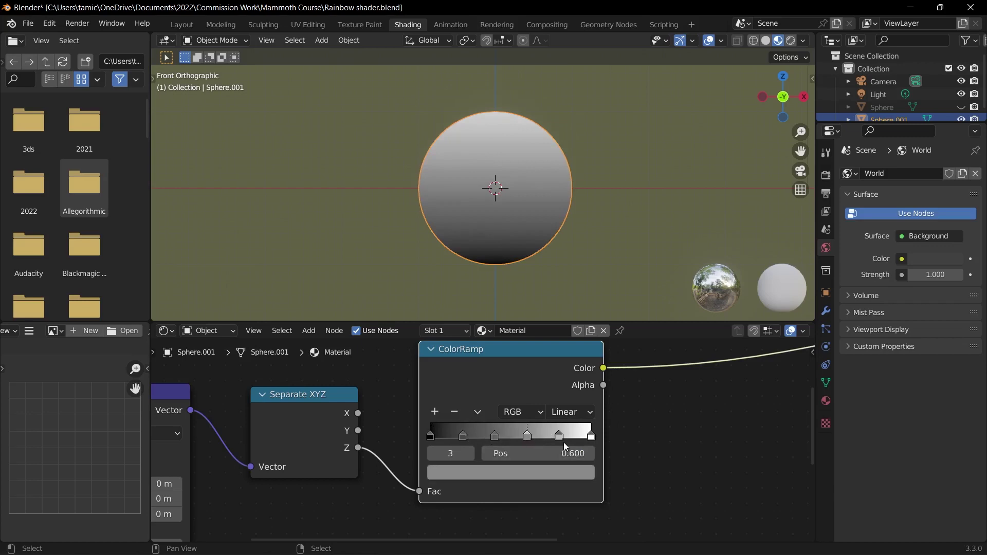
{"action": "left_click", "coordinate": [431, 436]}
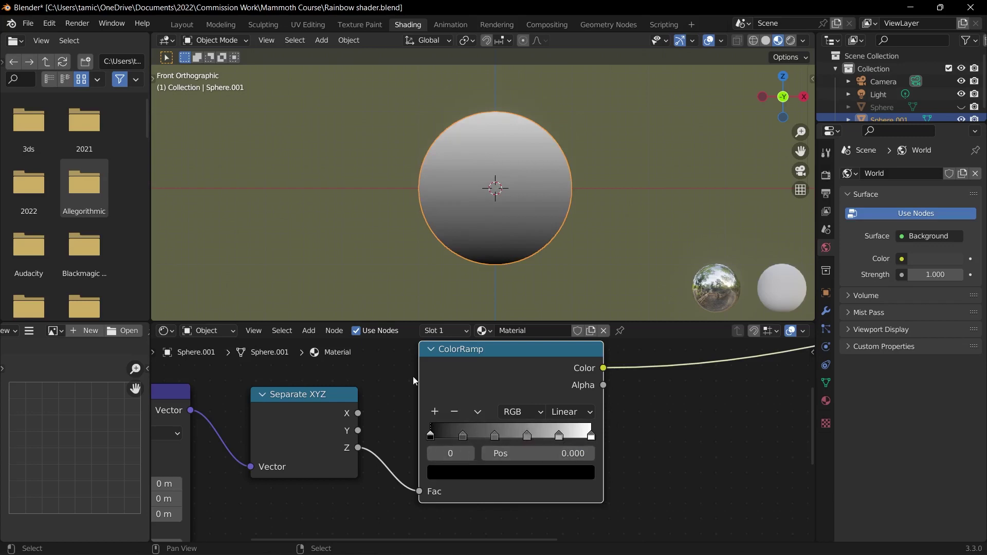
Step: Make the first ramp stop red
{"action": "left_click", "coordinate": [477, 475]}
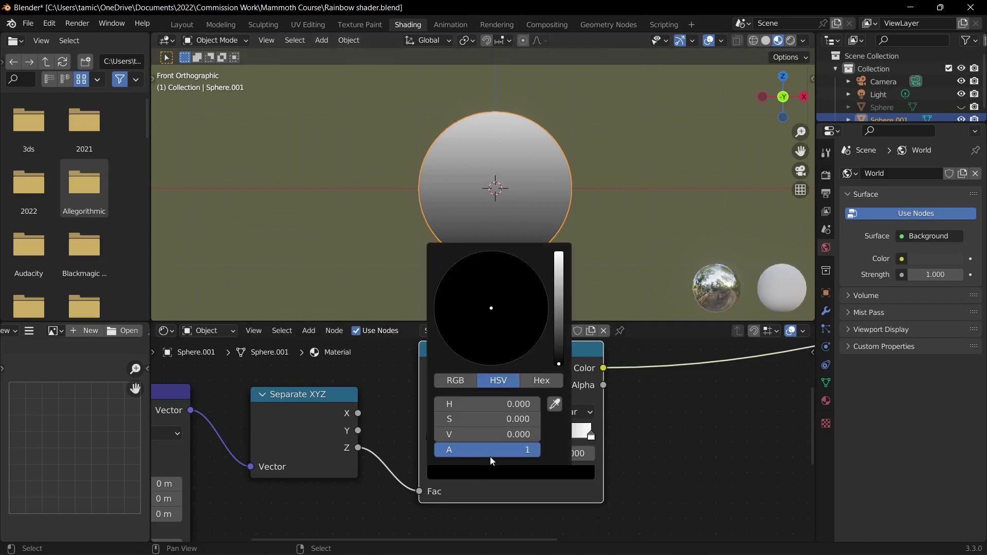
{"action": "left_click", "coordinate": [473, 383]}
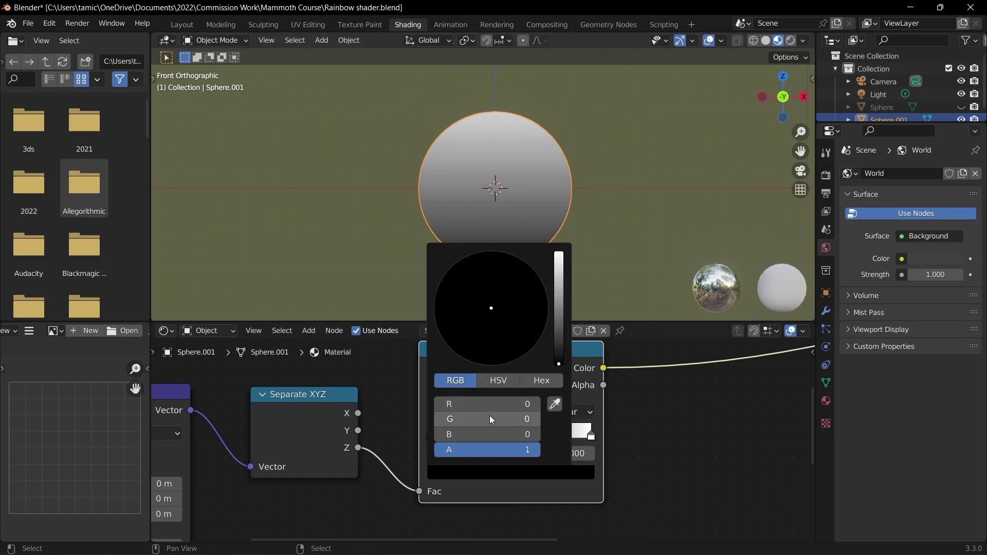
{"action": "left_click_drag", "start_coordinate": [459, 404], "coordinate": [530, 404]}
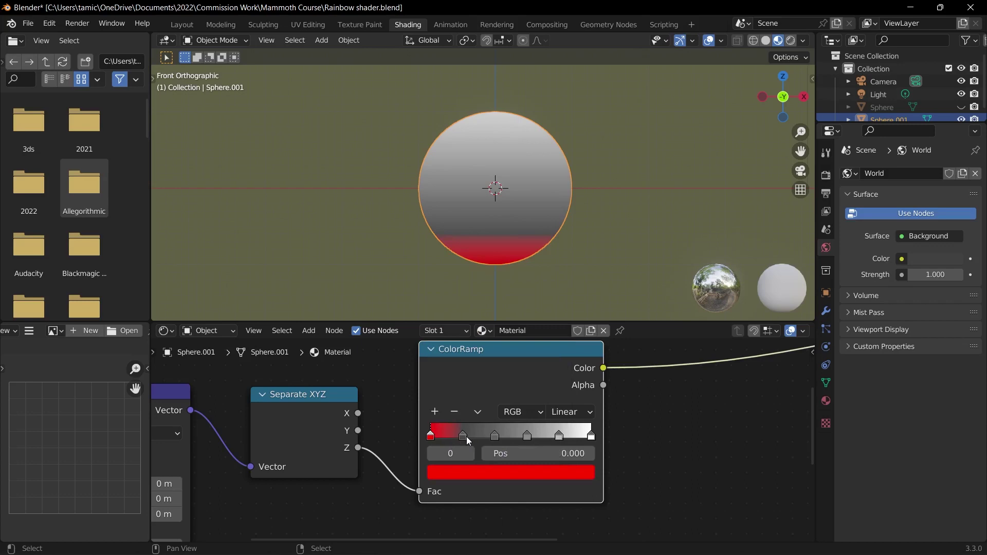
Step: Make the second stop orange: red 1, green 0.333, blue 0
{"action": "left_click", "coordinate": [467, 437]}
{"action": "left_click", "coordinate": [470, 473]}
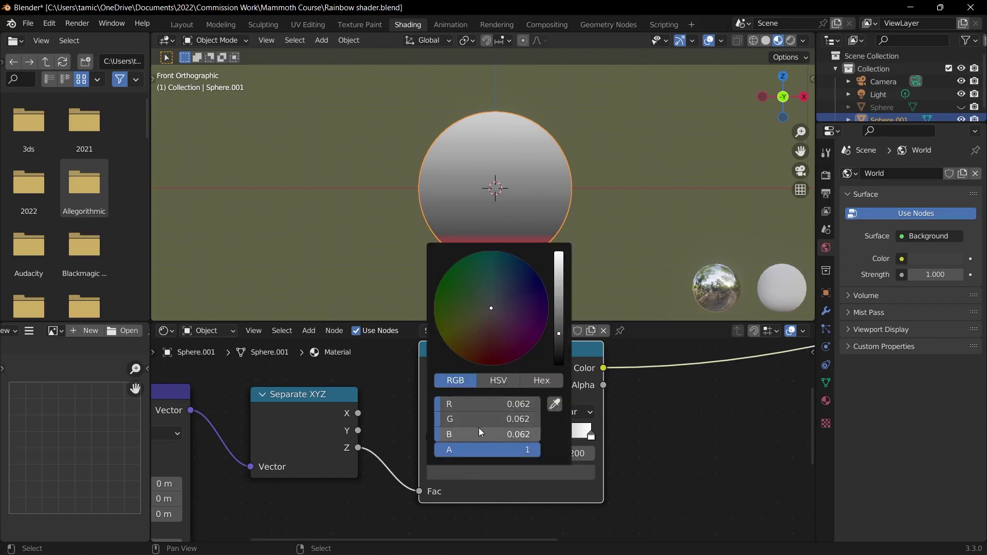
{"action": "left_click_drag", "start_coordinate": [479, 432], "coordinate": [453, 432]}
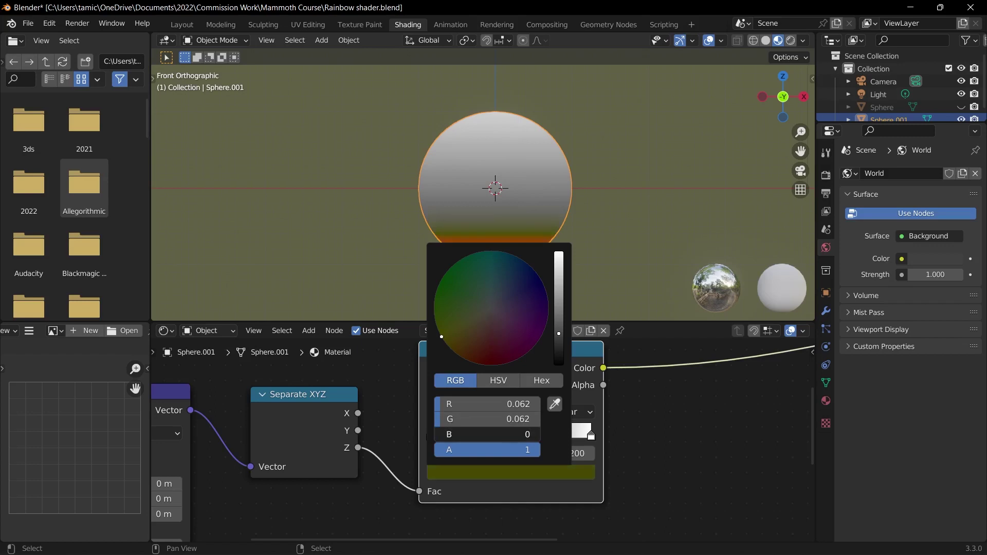
{"action": "left_click", "coordinate": [460, 407]}
{"action": "type", "text": "1"}
{"action": "key", "text": "Return"}
{"action": "left_click", "coordinate": [486, 416]}
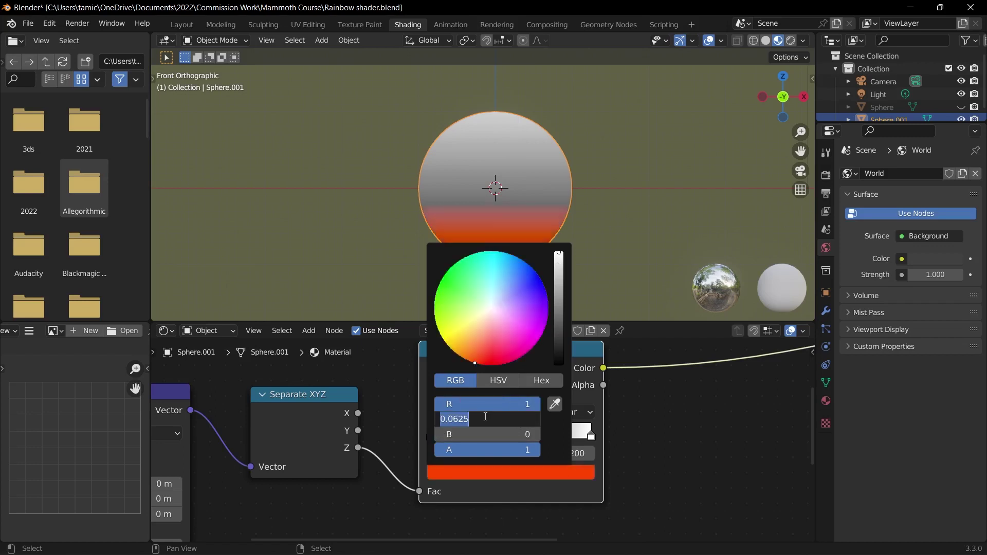
{"action": "type", "text": "0.333"}
{"action": "key", "text": "Return"}
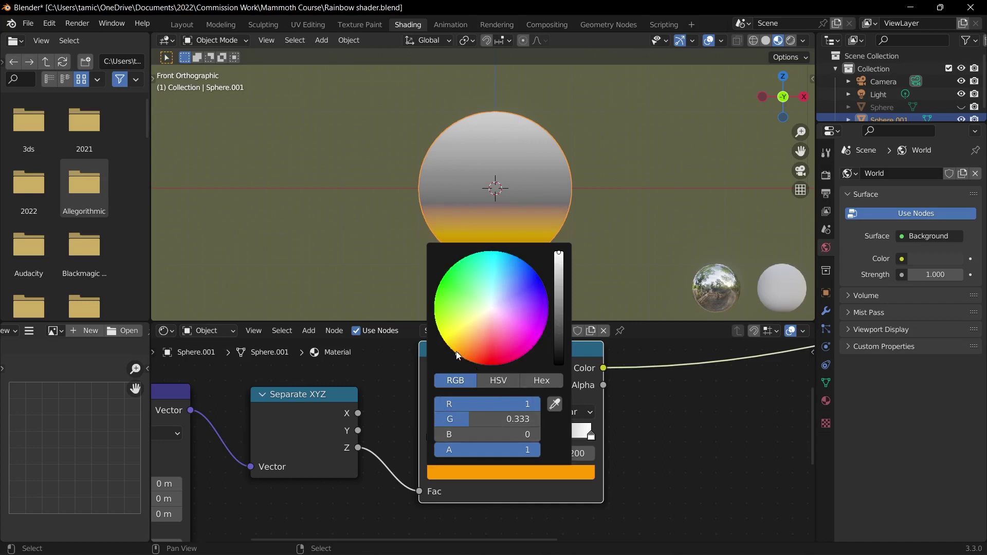
Step: Make the third stop at 0.400 yellow with full red and green, no blue
{"action": "left_click", "coordinate": [495, 435]}
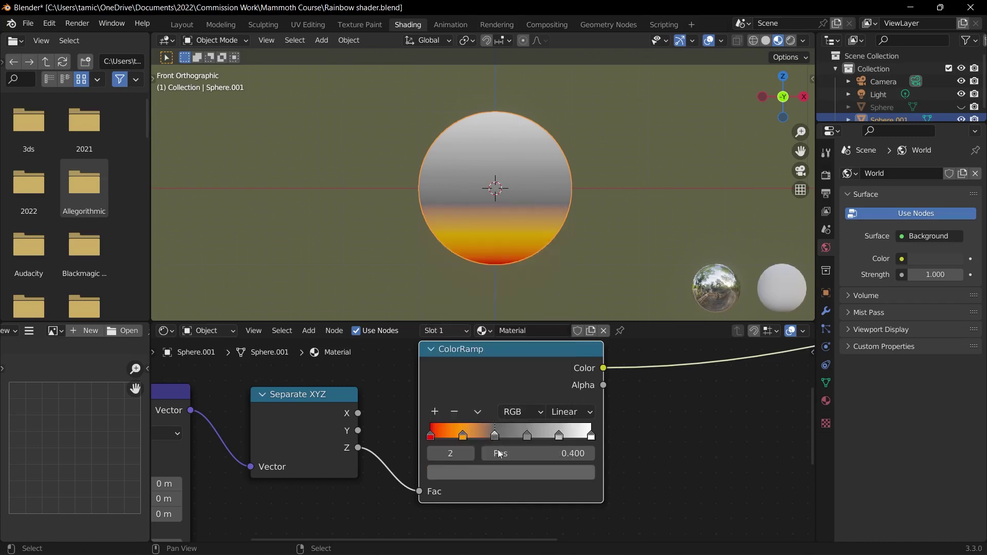
{"action": "left_click", "coordinate": [511, 474]}
{"action": "left_click_drag", "start_coordinate": [498, 436], "coordinate": [458, 436]}
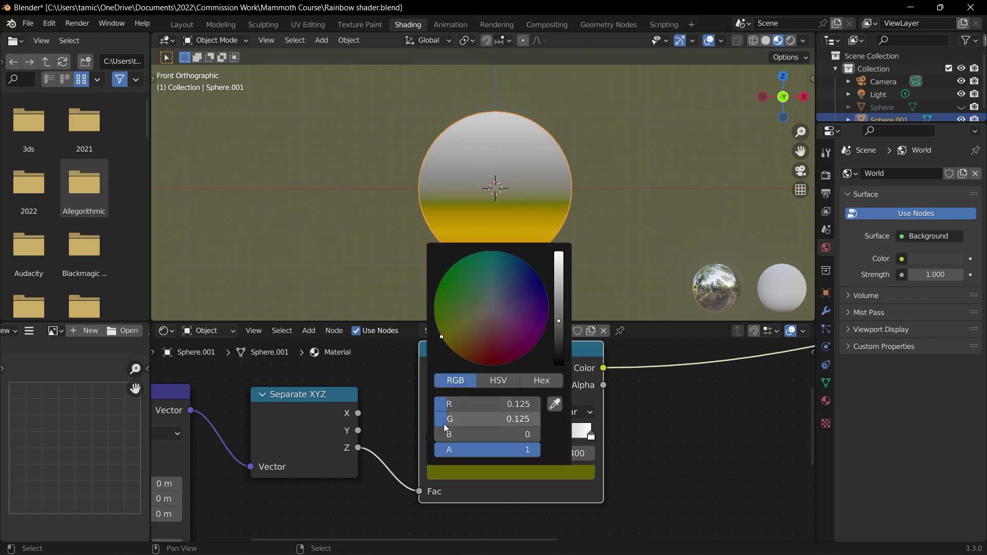
{"action": "left_click_drag", "start_coordinate": [494, 405], "coordinate": [537, 404]}
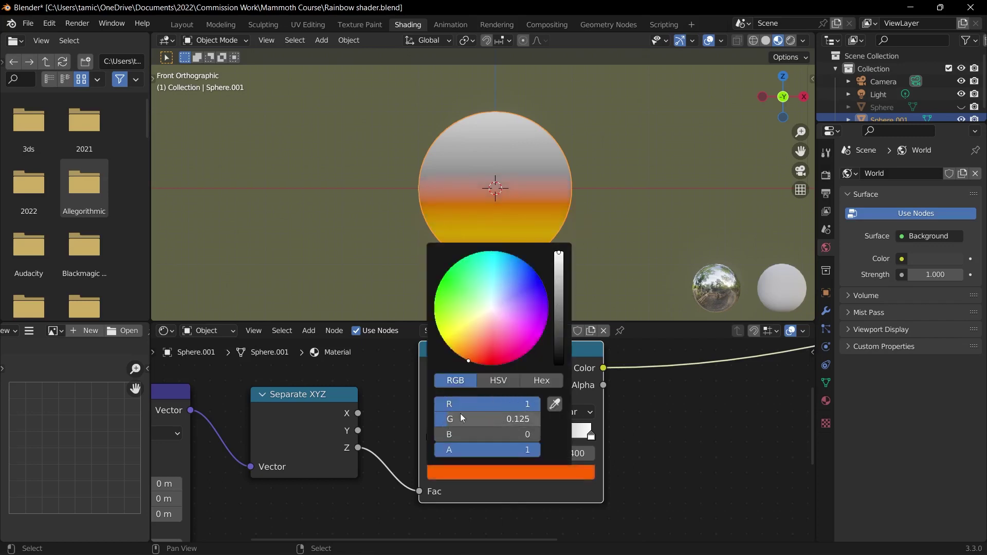
{"action": "left_click_drag", "start_coordinate": [448, 419], "coordinate": [535, 420]}
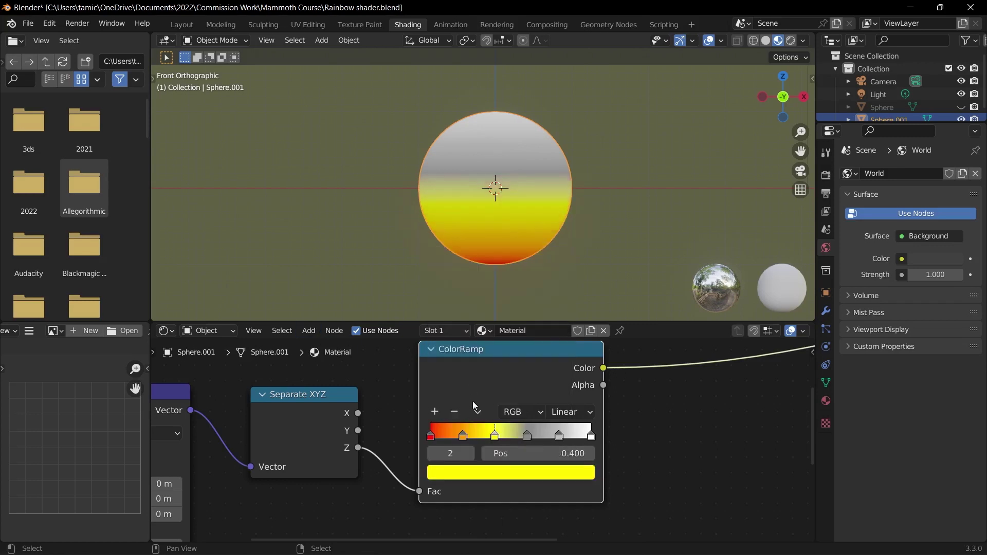
Step: Make the fourth stop at 0.600 bright green: red 0, blue 0, green 1
{"action": "left_click", "coordinate": [529, 436]}
{"action": "left_click", "coordinate": [528, 473]}
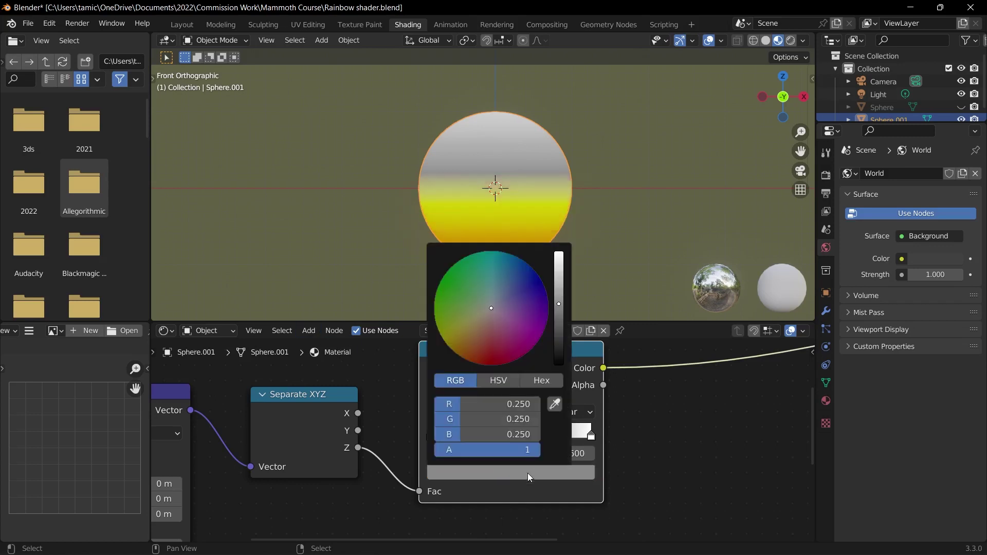
{"action": "left_click", "coordinate": [490, 405]}
{"action": "type", "text": "0"}
{"action": "key", "text": "Return"}
{"action": "left_click", "coordinate": [468, 433]}
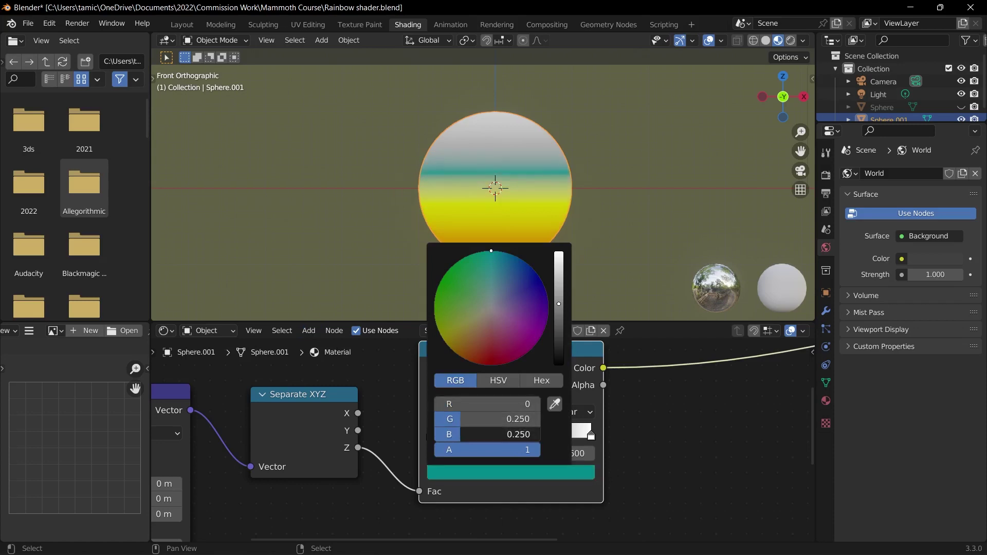
{"action": "type", "text": "0"}
{"action": "key", "text": "Return"}
{"action": "left_click", "coordinate": [451, 421]}
{"action": "type", "text": "1"}
{"action": "key", "text": "Return"}
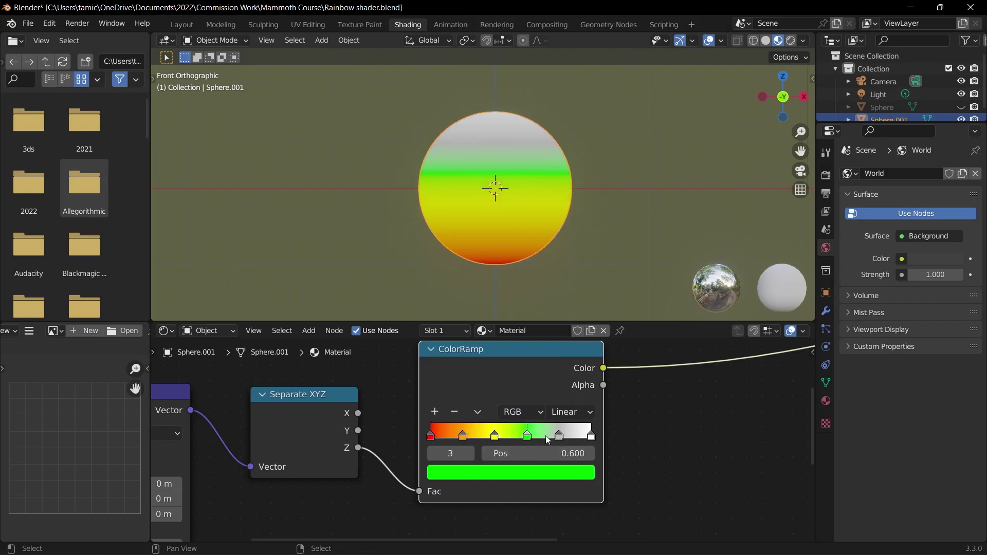
Step: Make the fifth stop blue by dropping red and green to zero
{"action": "left_click", "coordinate": [559, 436]}
{"action": "left_click", "coordinate": [536, 478]}
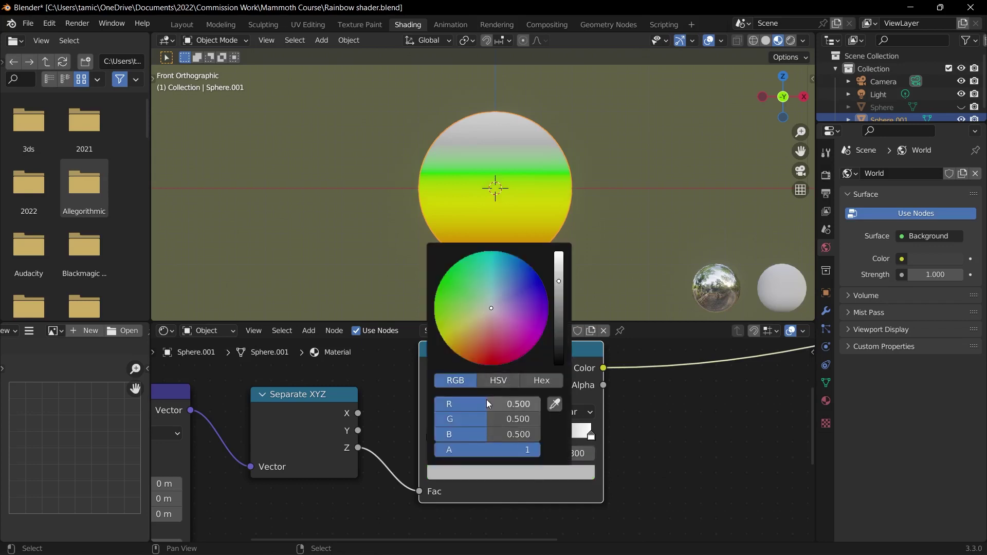
{"action": "left_click_drag", "start_coordinate": [483, 405], "coordinate": [430, 405]}
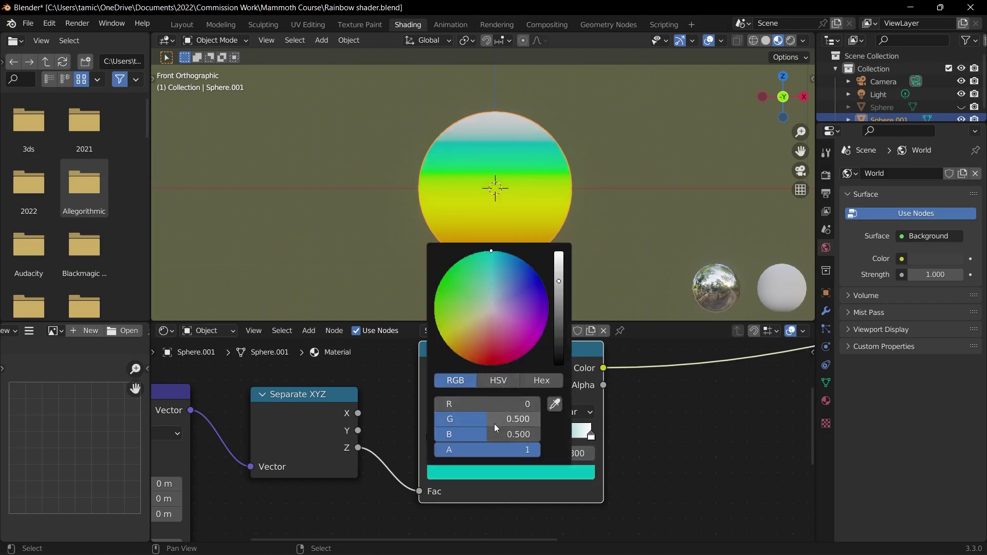
{"action": "left_click_drag", "start_coordinate": [495, 424], "coordinate": [530, 433]}
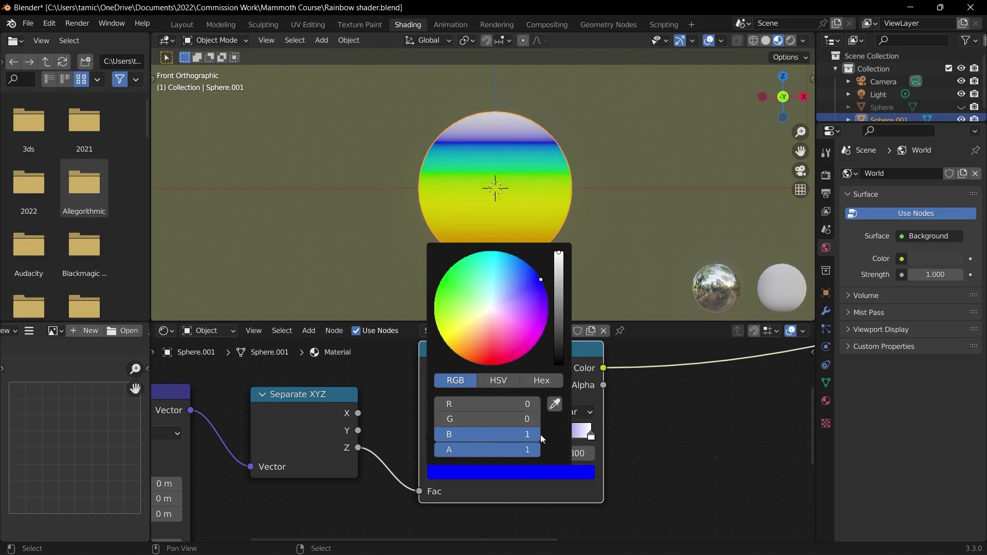
Step: Make the last stop at 1.000 magenta by removing its green
{"action": "left_click", "coordinate": [591, 436]}
{"action": "left_click", "coordinate": [554, 472]}
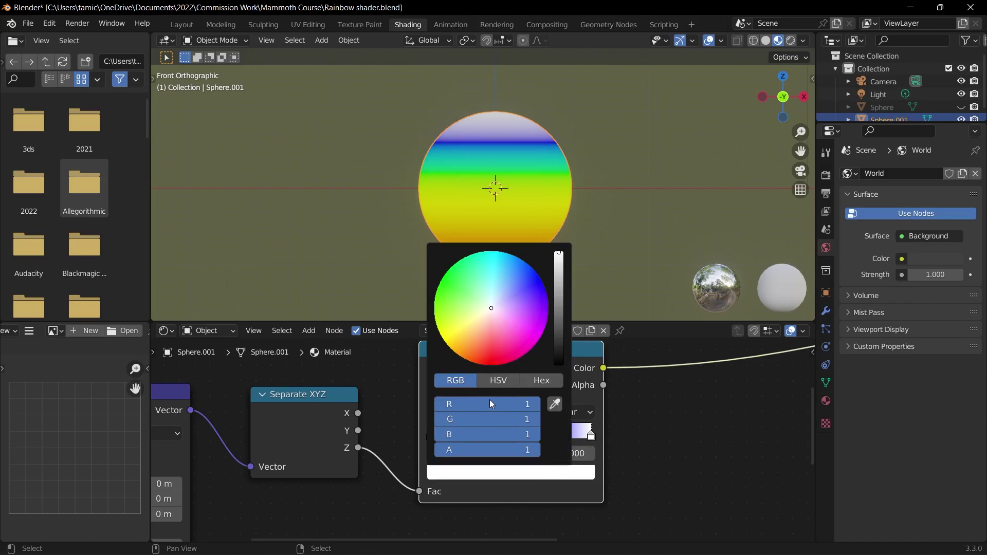
{"action": "left_click_drag", "start_coordinate": [517, 422], "coordinate": [437, 423]}
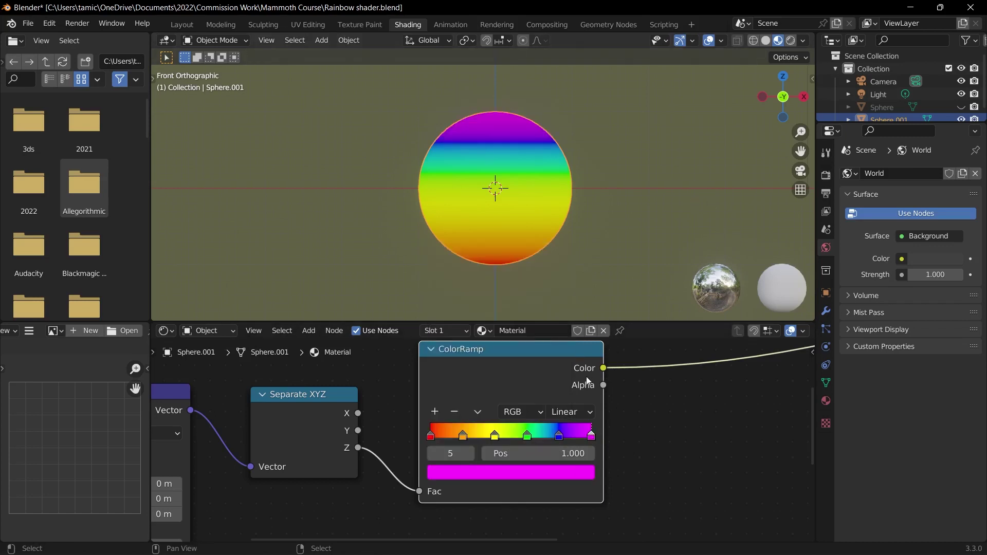
Step: Change the ColorRamp interpolation from Linear to Ease, trying B-Spline along the way
{"action": "middle_click_drag", "start_coordinate": [586, 199], "coordinate": [523, 193]}
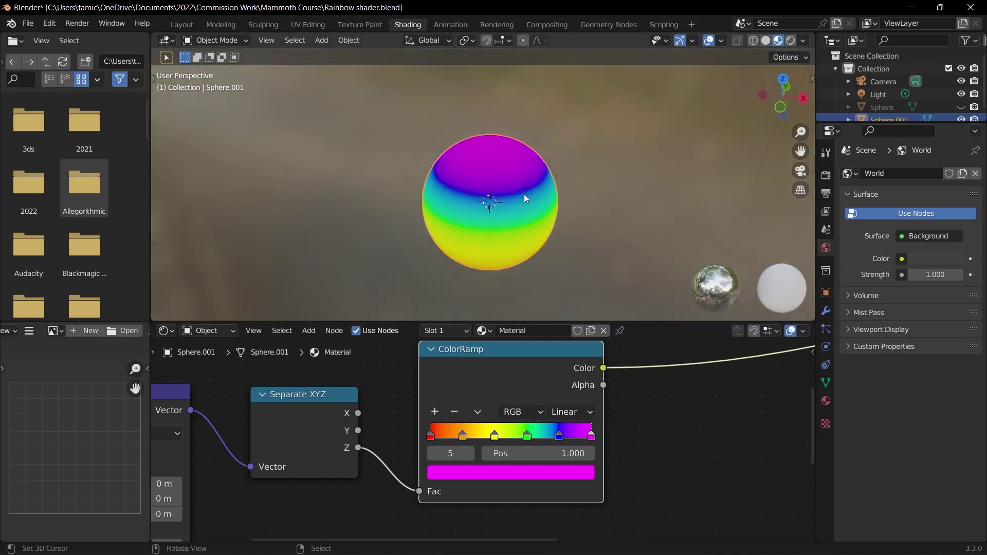
{"action": "key", "text": "KP_1"}
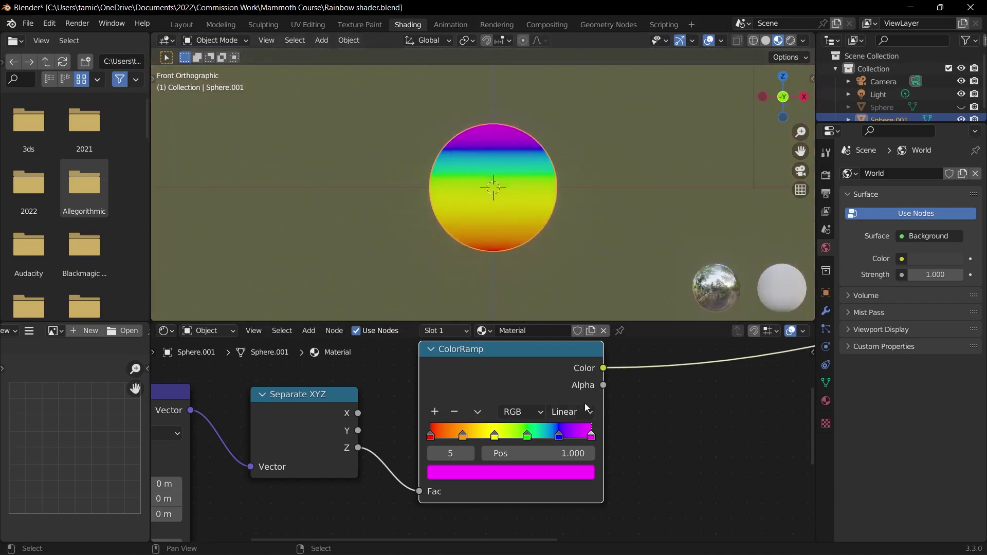
{"action": "left_click", "coordinate": [583, 411]}
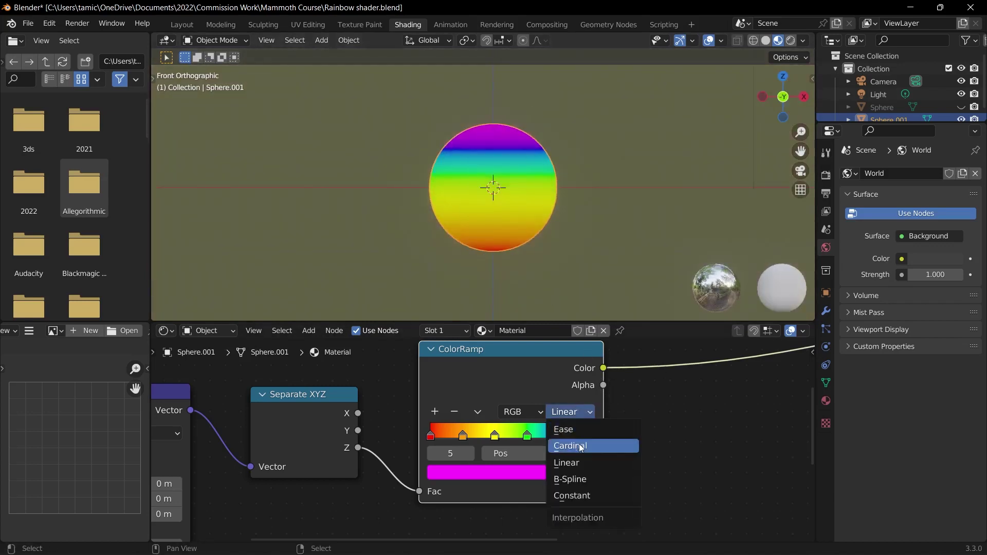
{"action": "left_click", "coordinate": [583, 483]}
{"action": "scroll", "coordinate": [507, 171], "scroll_direction": "up", "scroll_amount": 2}
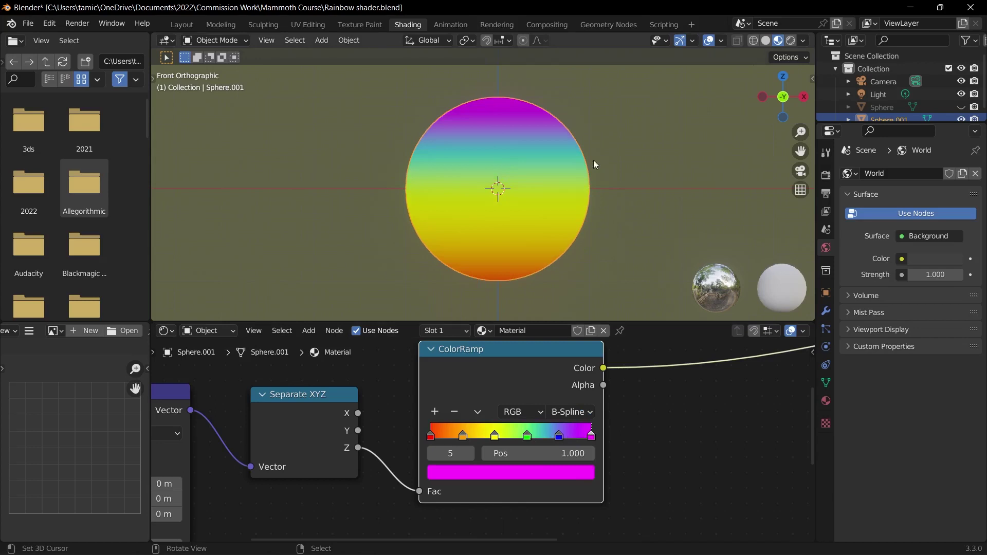
{"action": "left_click", "coordinate": [567, 414]}
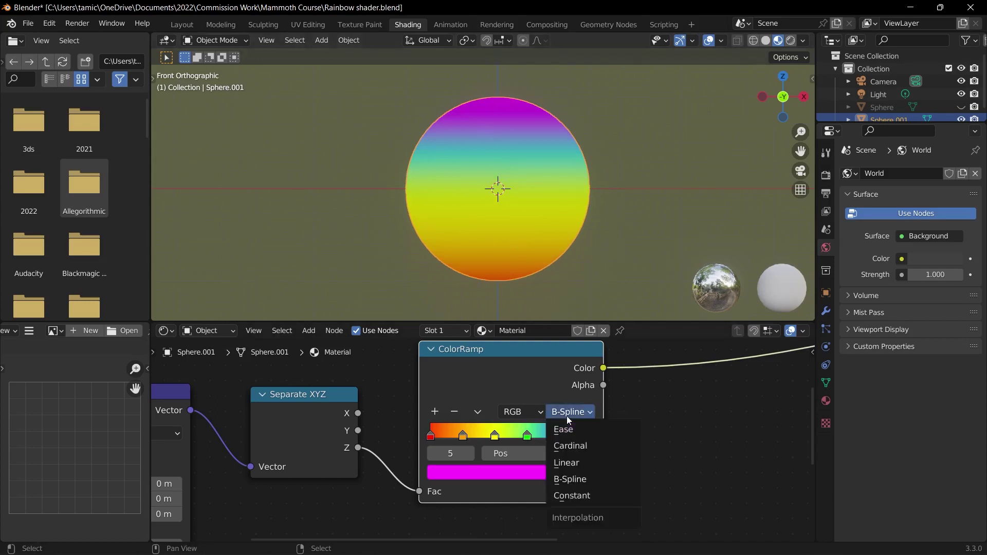
{"action": "left_click", "coordinate": [585, 436]}
{"action": "middle_click_drag", "start_coordinate": [473, 193], "coordinate": [530, 237]}
{"action": "key", "text": "KP_5"}
{"action": "key", "text": "KP_1"}
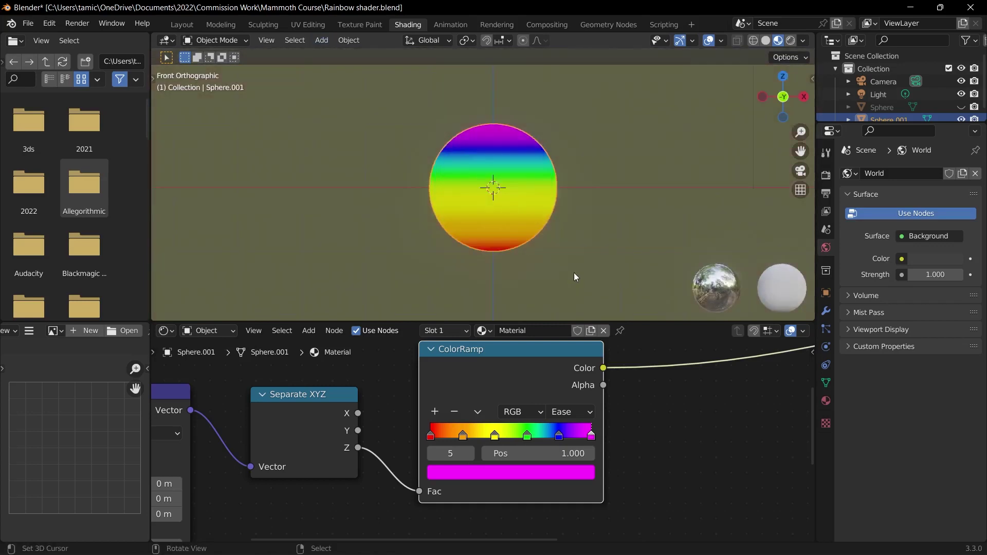
Step: Wire the ColorRamp colour into Base Color and the Principled BSDF into the Material Output
{"action": "scroll", "coordinate": [524, 235], "scroll_direction": "down", "scroll_amount": 3}
{"action": "scroll", "coordinate": [612, 419], "scroll_direction": "down", "scroll_amount": 3}
{"action": "scroll", "coordinate": [612, 415], "scroll_direction": "down", "scroll_amount": 2}
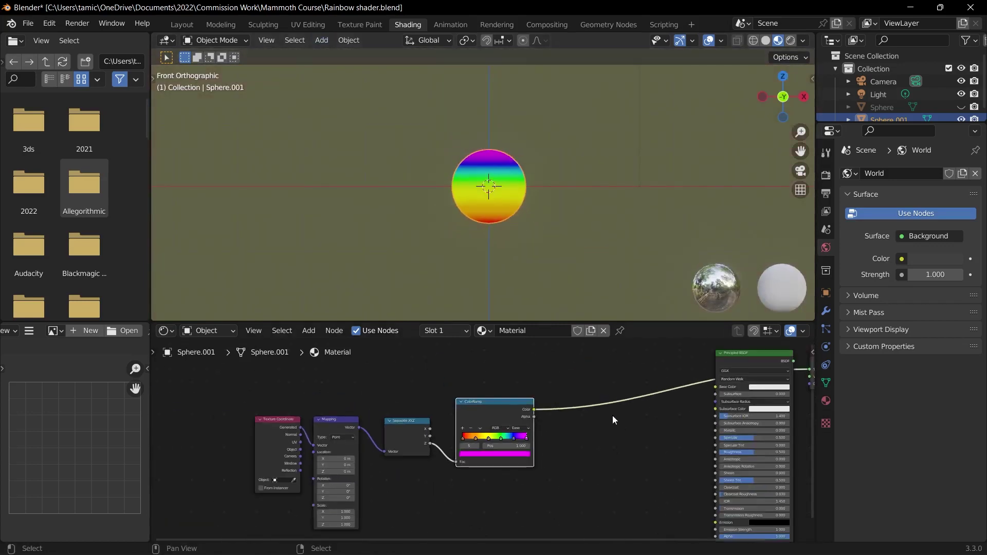
{"action": "left_click_drag", "start_coordinate": [504, 393], "coordinate": [514, 411]}
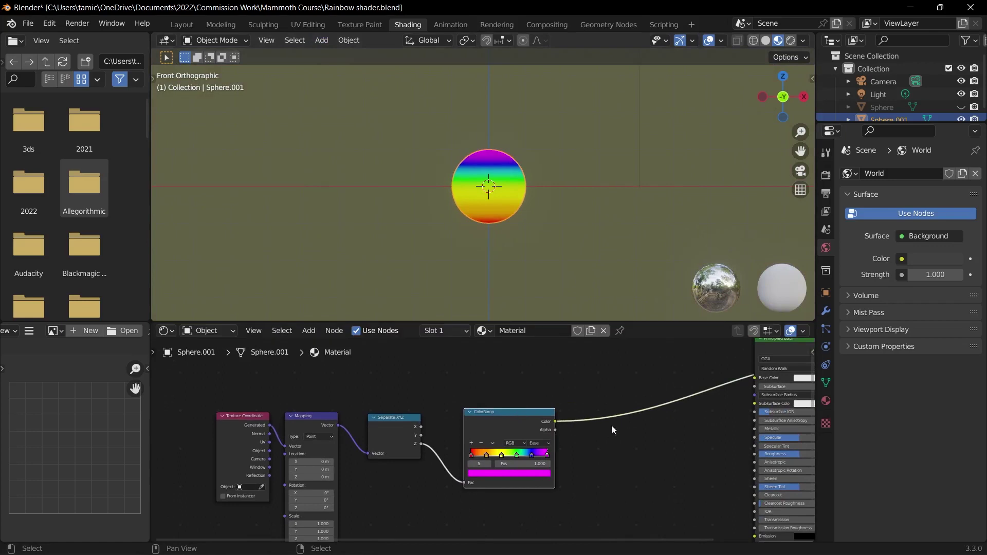
{"action": "scroll", "coordinate": [612, 425], "scroll_direction": "up", "scroll_amount": 2}
{"action": "left_click_drag", "start_coordinate": [423, 436], "coordinate": [561, 399]}
{"action": "left_click_drag", "start_coordinate": [636, 380], "coordinate": [504, 368]}
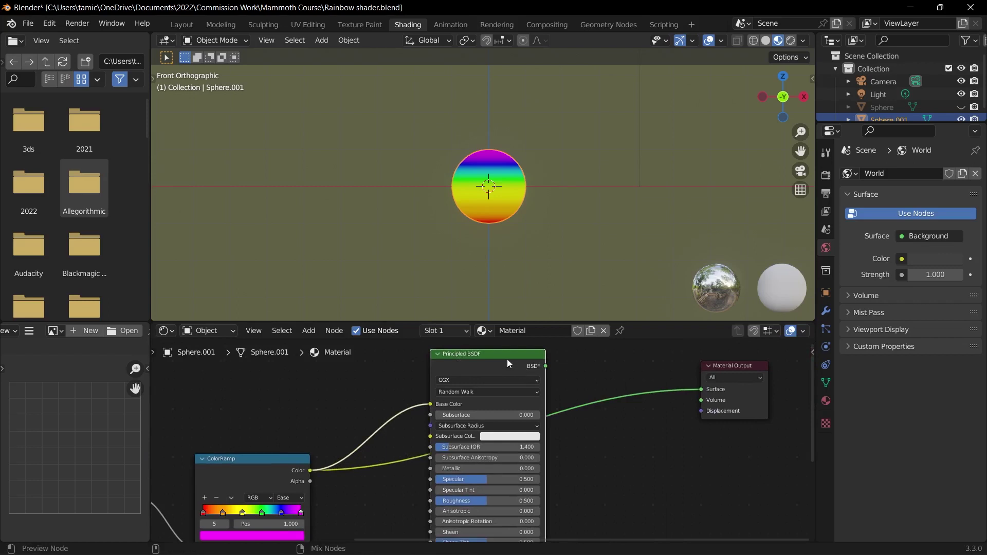
{"action": "left_click", "coordinate": [507, 359], "text": "ctrl+shift"}
{"action": "scroll", "coordinate": [609, 432], "scroll_direction": "down", "scroll_amount": 2}
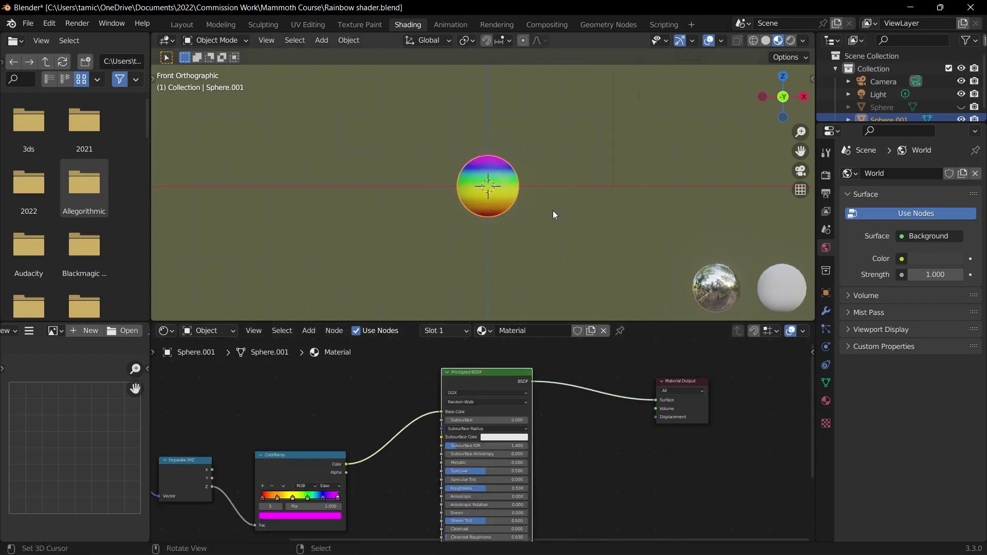
{"action": "scroll", "coordinate": [529, 212], "scroll_direction": "up", "scroll_amount": 1}
{"action": "scroll", "coordinate": [535, 455], "scroll_direction": "up", "scroll_amount": 5}
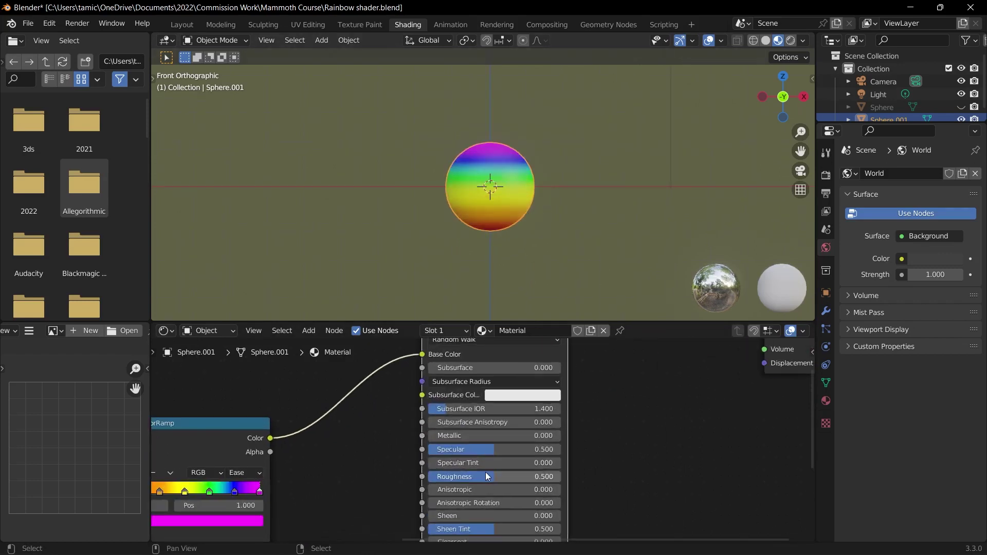
{"action": "scroll", "coordinate": [482, 278], "scroll_direction": "up", "scroll_amount": 4}
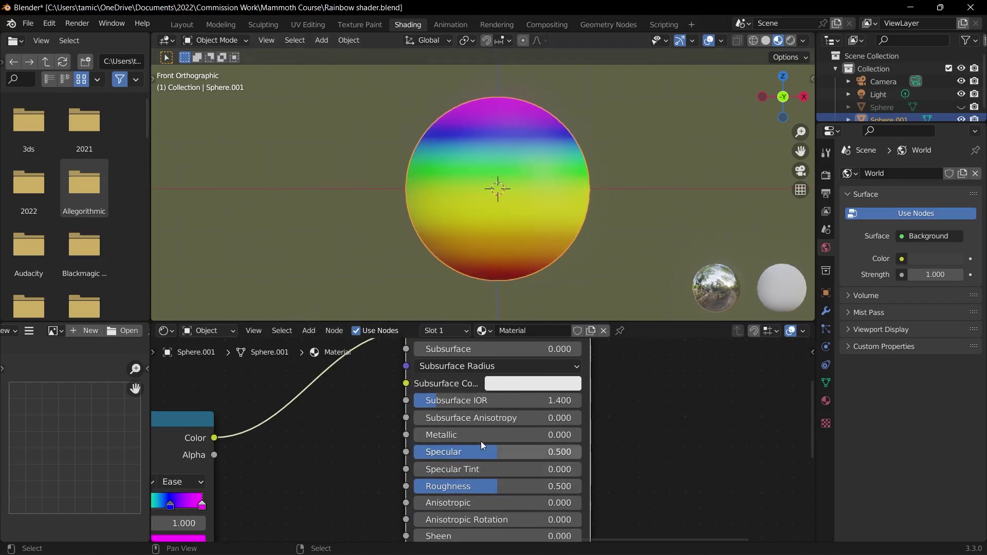
Step: Set the Principled BSDF Roughness to 0.200 and Metallic to 0.600
{"action": "left_click", "coordinate": [485, 486]}
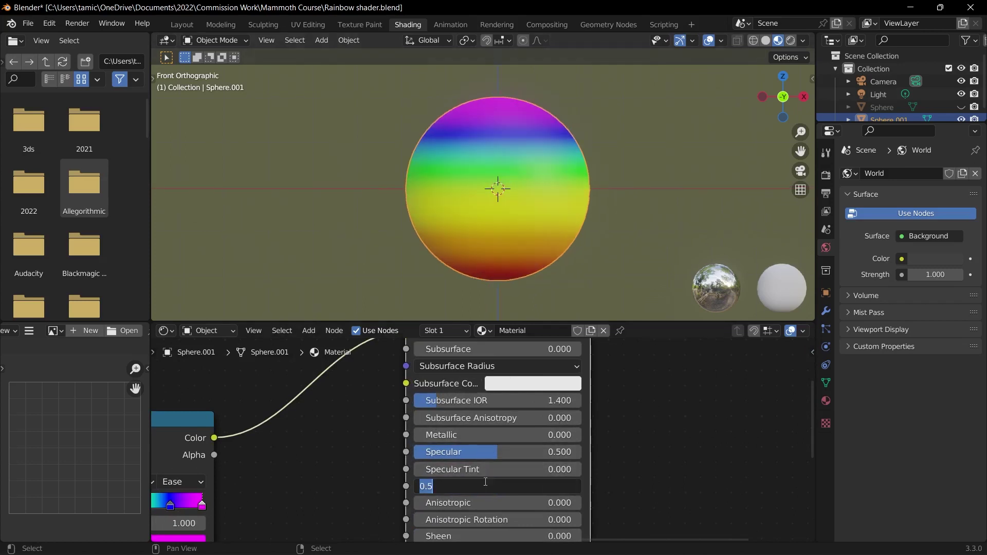
{"action": "type", "text": ".2"}
{"action": "key", "text": "Return"}
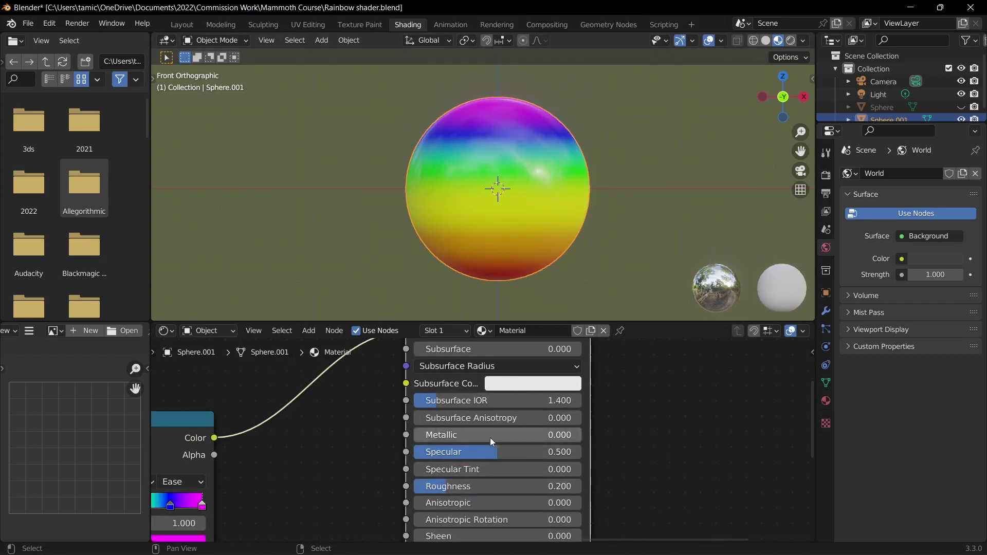
{"action": "left_click", "coordinate": [482, 438]}
{"action": "type", "text": ".6"}
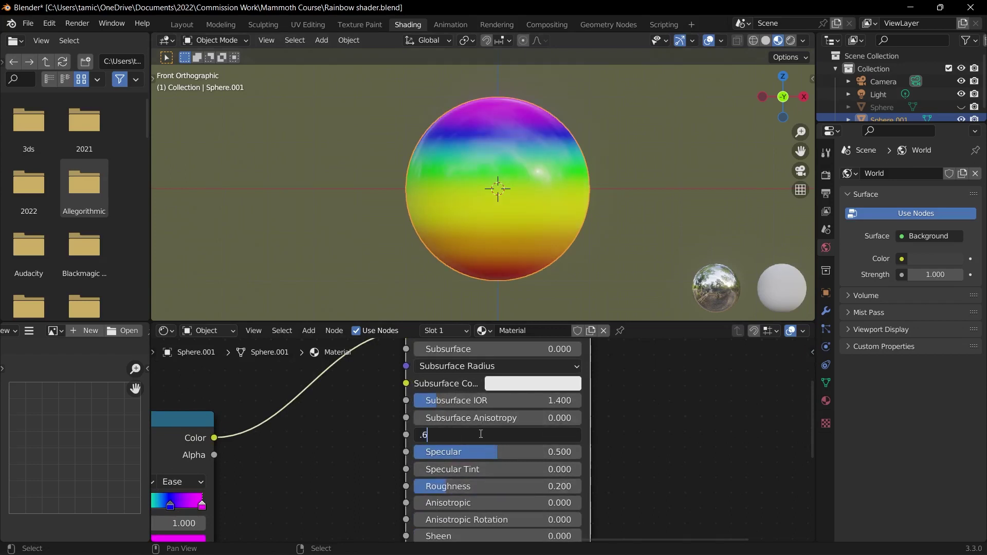
{"action": "key", "text": "Return"}
{"action": "left_click", "coordinate": [617, 178]}
{"action": "scroll", "coordinate": [614, 198], "scroll_direction": "down", "scroll_amount": 1}
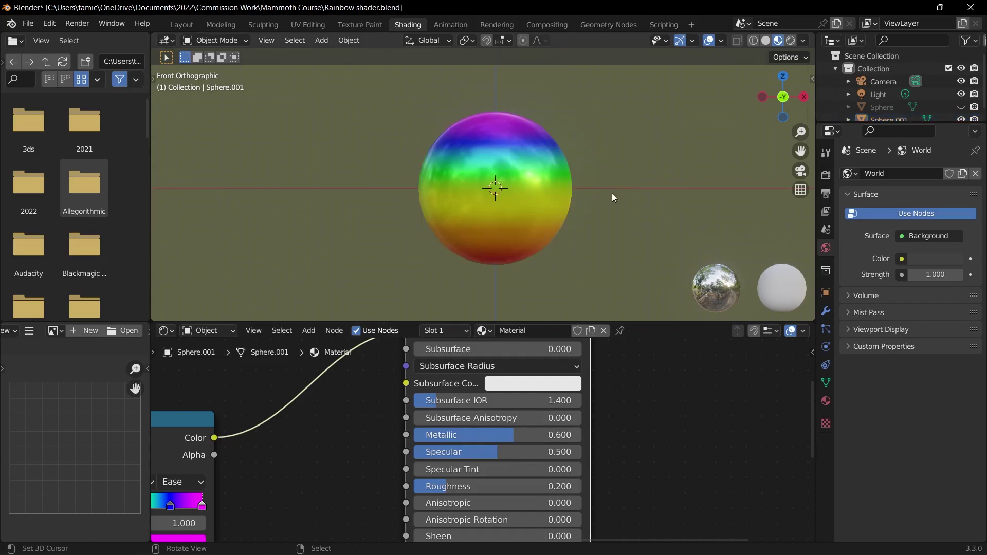
{"action": "scroll", "coordinate": [554, 252], "scroll_direction": "down", "scroll_amount": 1}
{"action": "scroll", "coordinate": [388, 449], "scroll_direction": "down", "scroll_amount": 5}
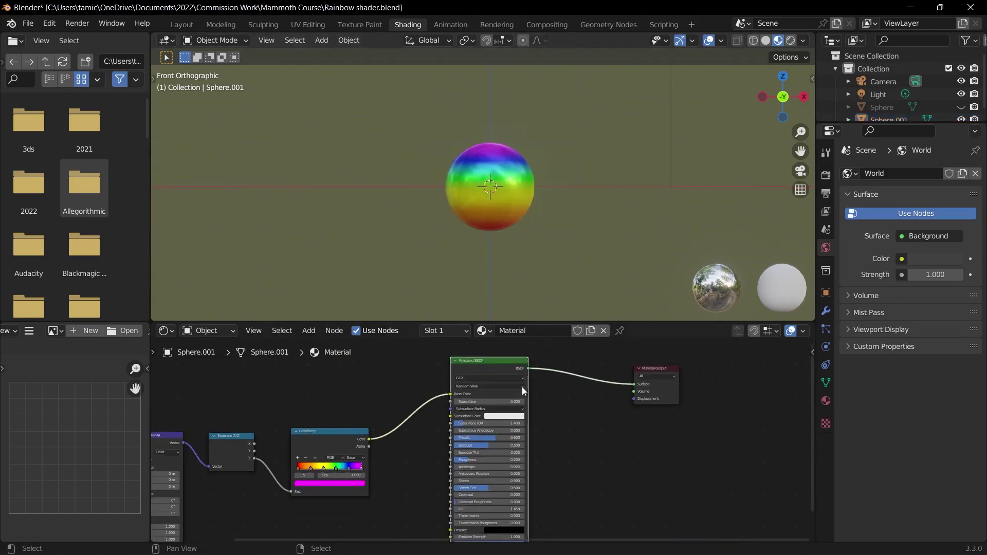
Step: Move the Principled BSDF further right and recentre the node tree on the ColorRamp link
{"action": "left_click_drag", "start_coordinate": [501, 369], "coordinate": [571, 370]}
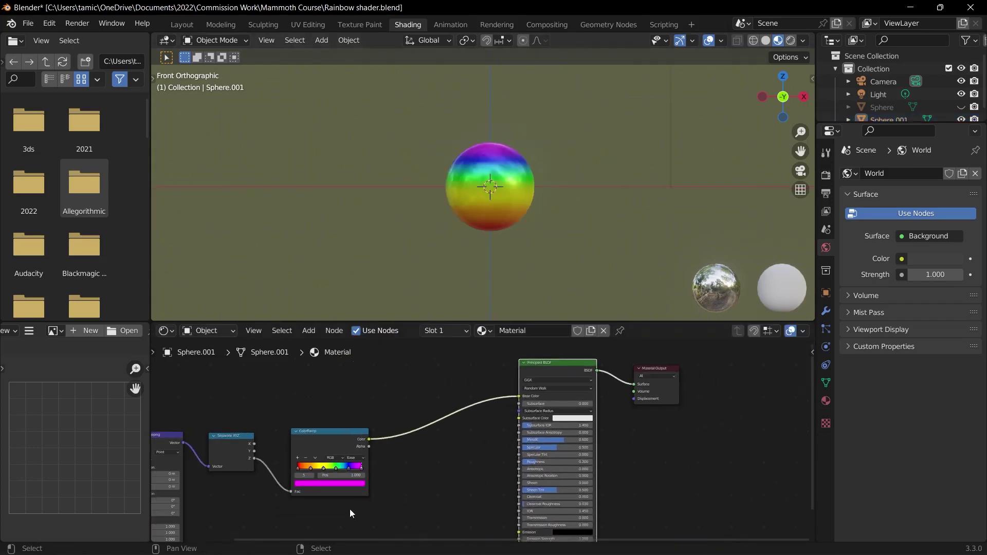
{"action": "middle_click_drag", "start_coordinate": [350, 509], "coordinate": [450, 467]}
{"action": "scroll", "coordinate": [548, 202], "scroll_direction": "up", "scroll_amount": 3}
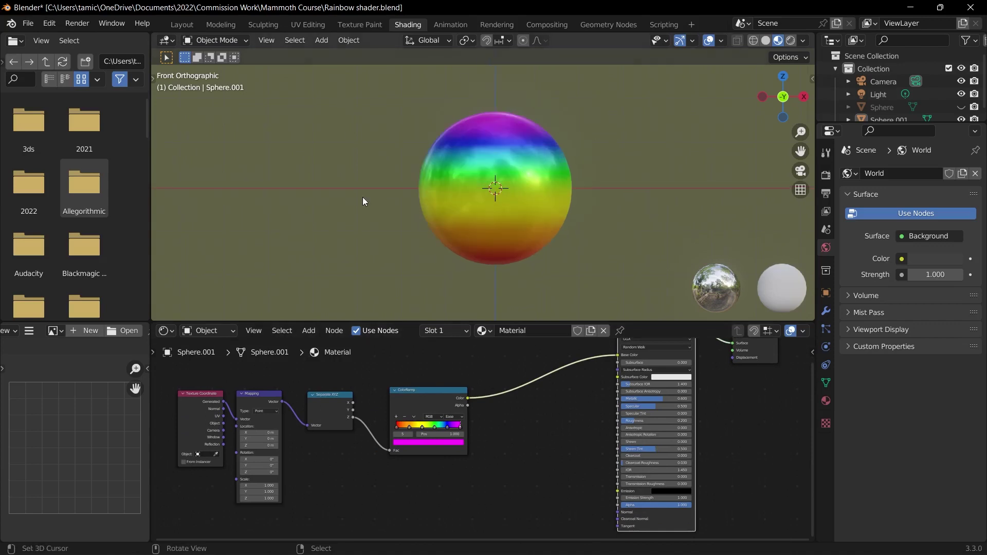
{"action": "middle_click_drag", "start_coordinate": [534, 473], "coordinate": [474, 478]}
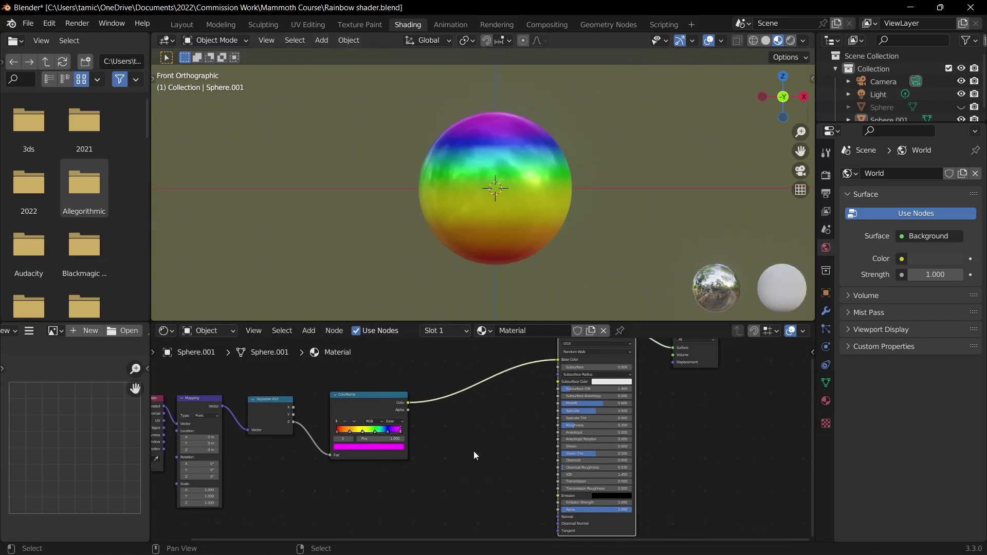
{"action": "scroll", "coordinate": [473, 452], "scroll_direction": "up", "scroll_amount": 2}
{"action": "middle_click_drag", "start_coordinate": [476, 423], "coordinate": [504, 427]}
Step: Search-add a Mix node, drop it onto the ColorRamp-to-Base Color link, and reposition the ColorRamp
{"action": "key", "text": "shift+a"}
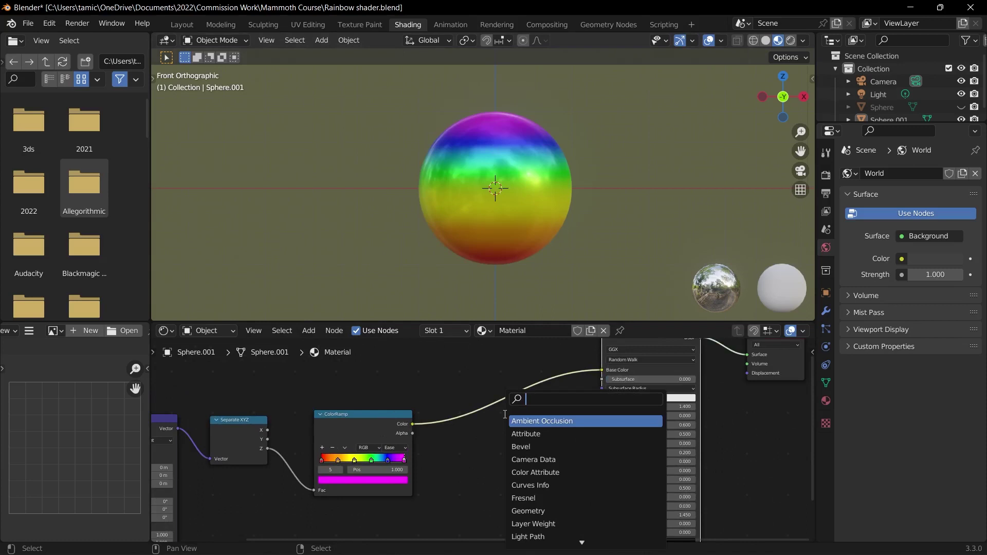
{"action": "type", "text": "mix"}
{"action": "key", "text": "Return"}
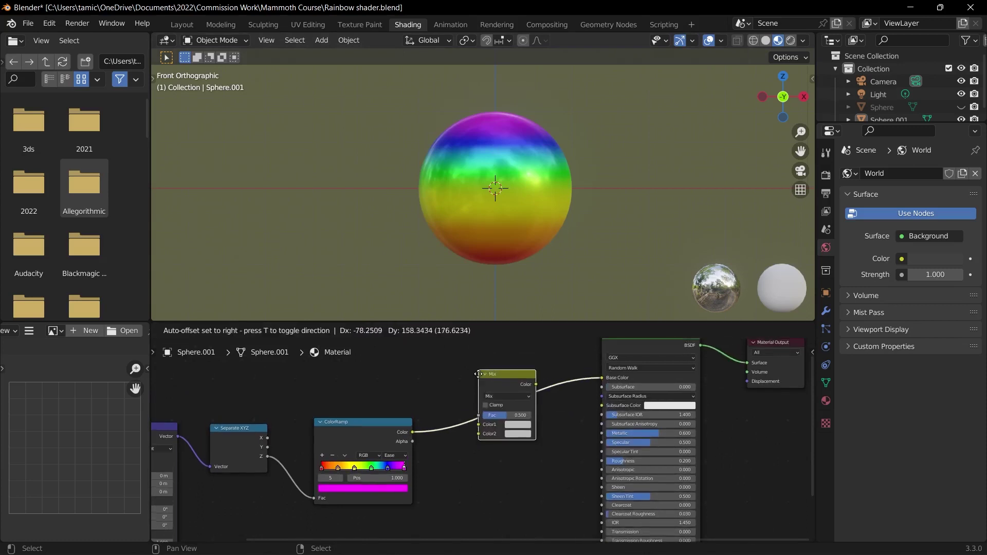
{"action": "left_click", "coordinate": [482, 382]}
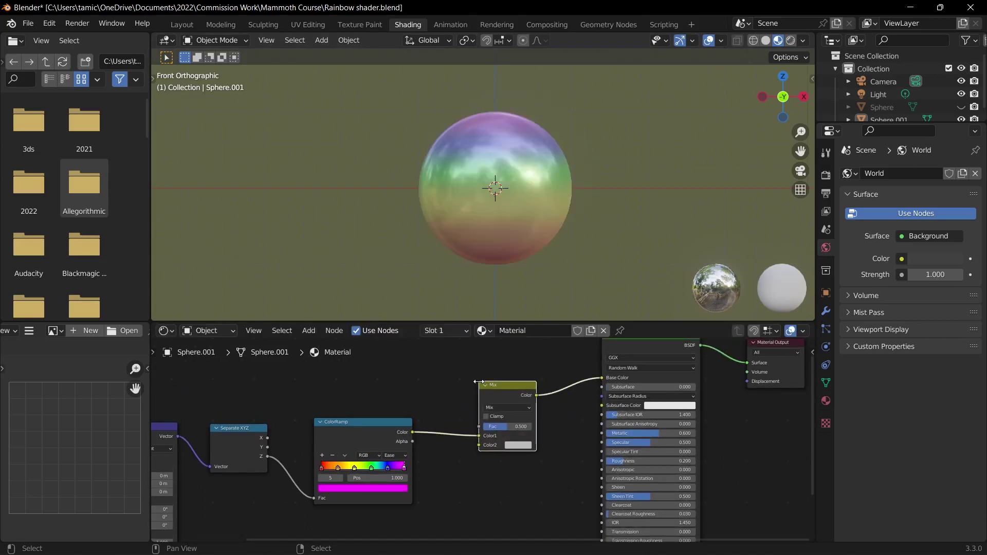
{"action": "scroll", "coordinate": [374, 422], "scroll_direction": "up", "scroll_amount": 1}
{"action": "left_click_drag", "start_coordinate": [375, 422], "coordinate": [370, 392]}
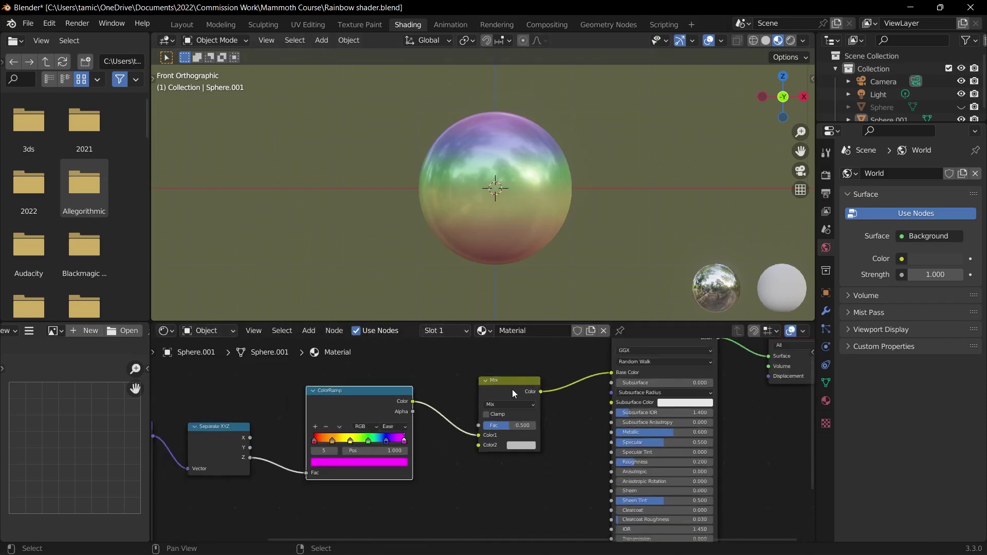
{"action": "scroll", "coordinate": [509, 387], "scroll_direction": "up", "scroll_amount": 1}
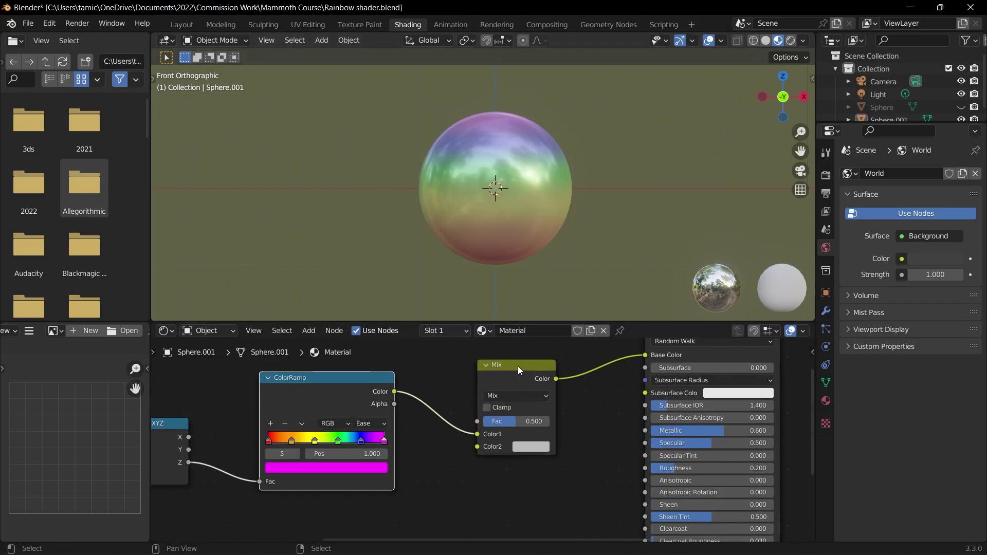
Step: Switch the Mix node's blending mode from Mix to Multiply
{"action": "left_click", "coordinate": [517, 366]}
{"action": "left_click", "coordinate": [519, 395]}
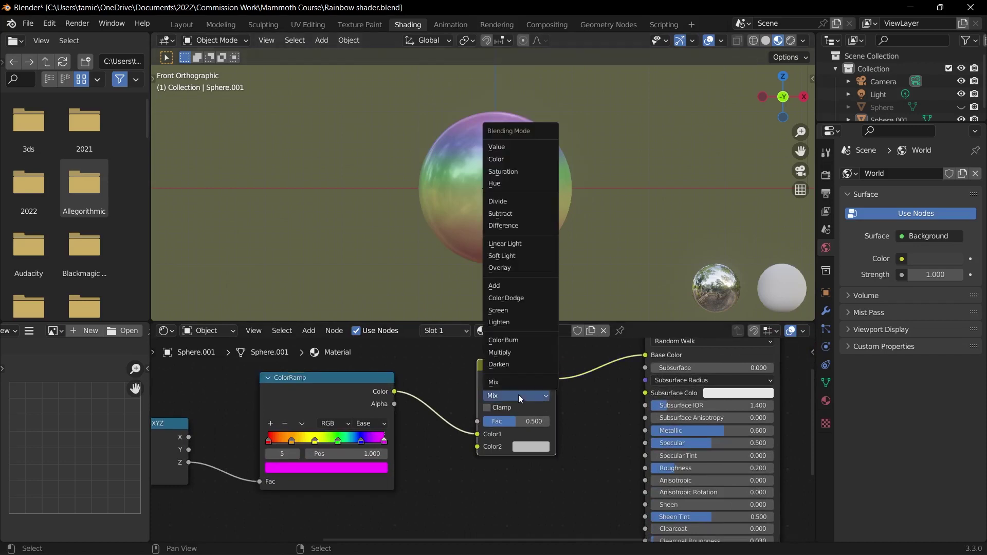
{"action": "left_click", "coordinate": [518, 394]}
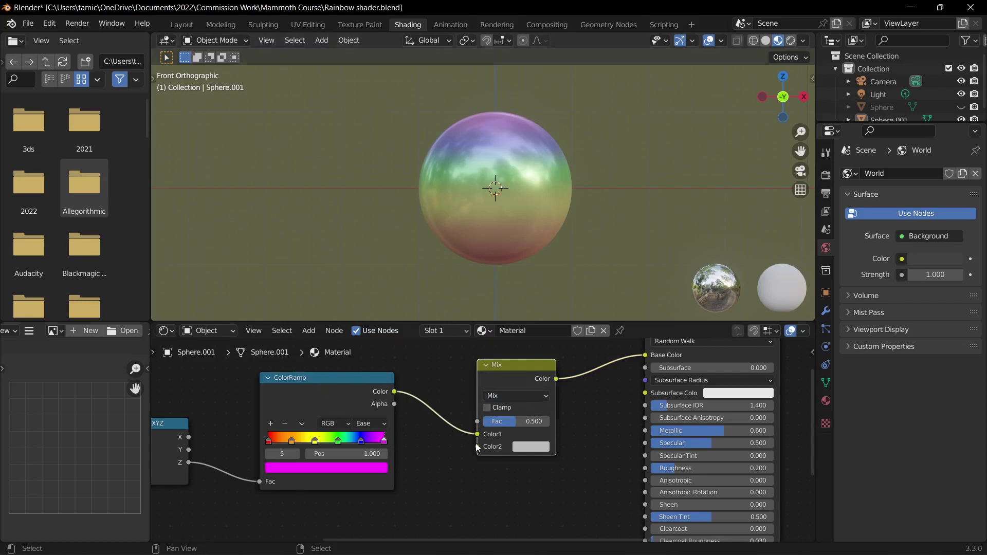
{"action": "left_click", "coordinate": [523, 447]}
{"action": "left_click", "coordinate": [523, 446]}
{"action": "left_click", "coordinate": [533, 396]}
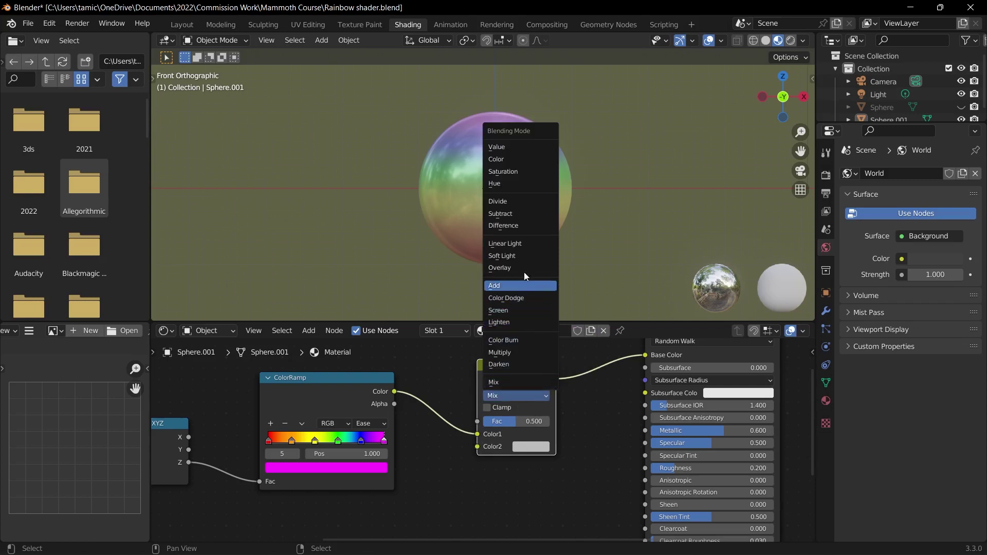
{"action": "left_click", "coordinate": [513, 351]}
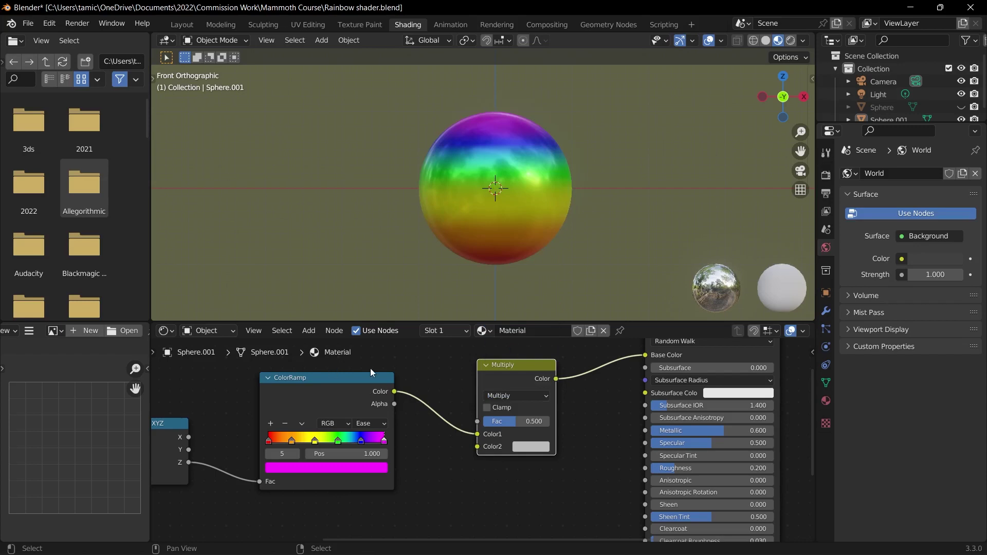
{"action": "scroll", "coordinate": [451, 504], "scroll_direction": "down", "scroll_amount": 3}
Step: Add a Noise Texture node and place it below the ColorRamp
{"action": "middle_click_drag", "start_coordinate": [435, 492], "coordinate": [441, 476]}
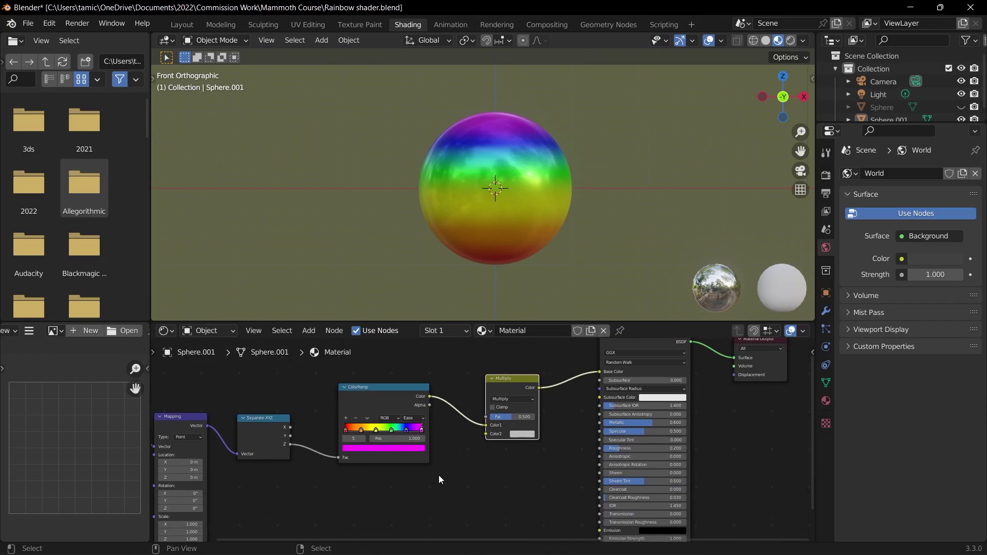
{"action": "scroll", "coordinate": [513, 100], "scroll_direction": "up", "scroll_amount": 4}
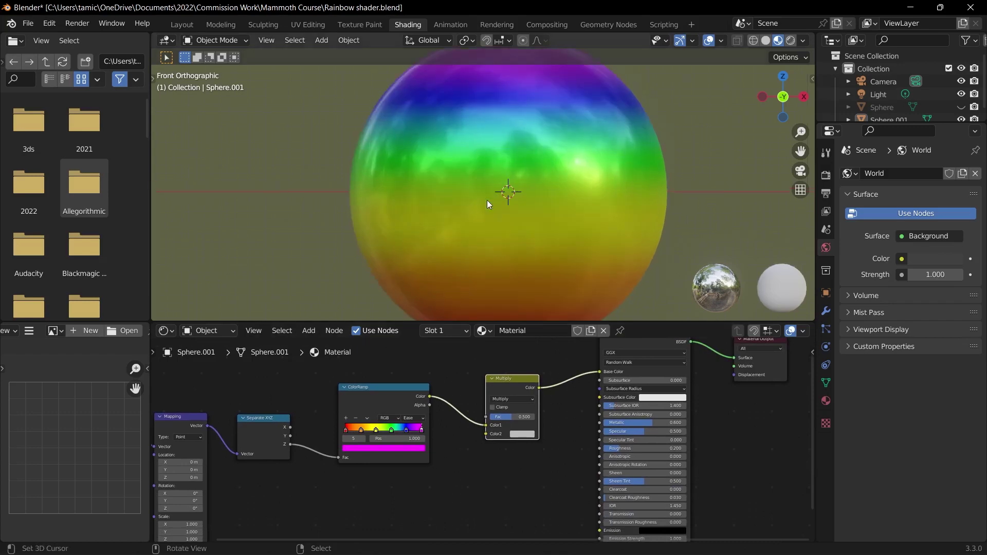
{"action": "middle_click_drag", "start_coordinate": [471, 407], "coordinate": [390, 455]}
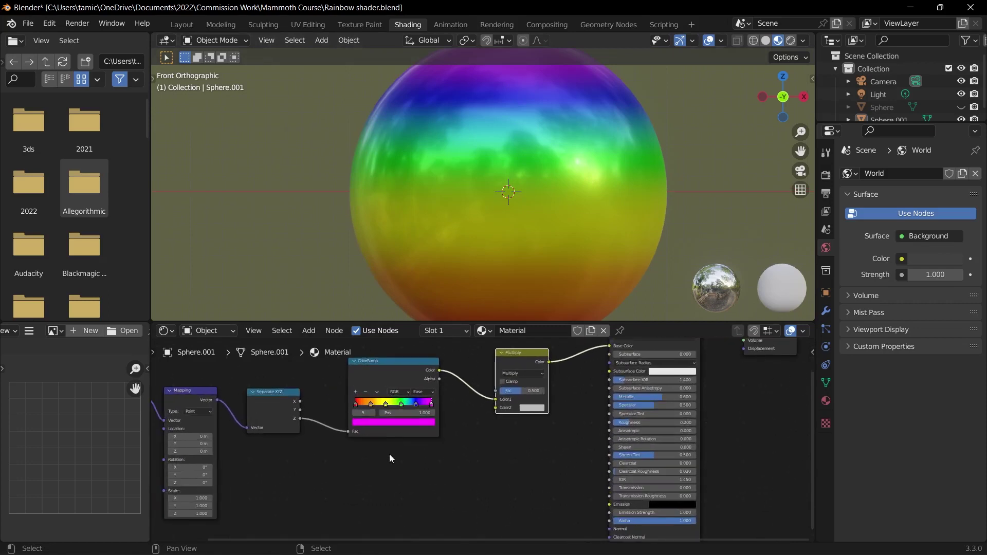
{"action": "scroll", "coordinate": [411, 465], "scroll_direction": "up", "scroll_amount": 1}
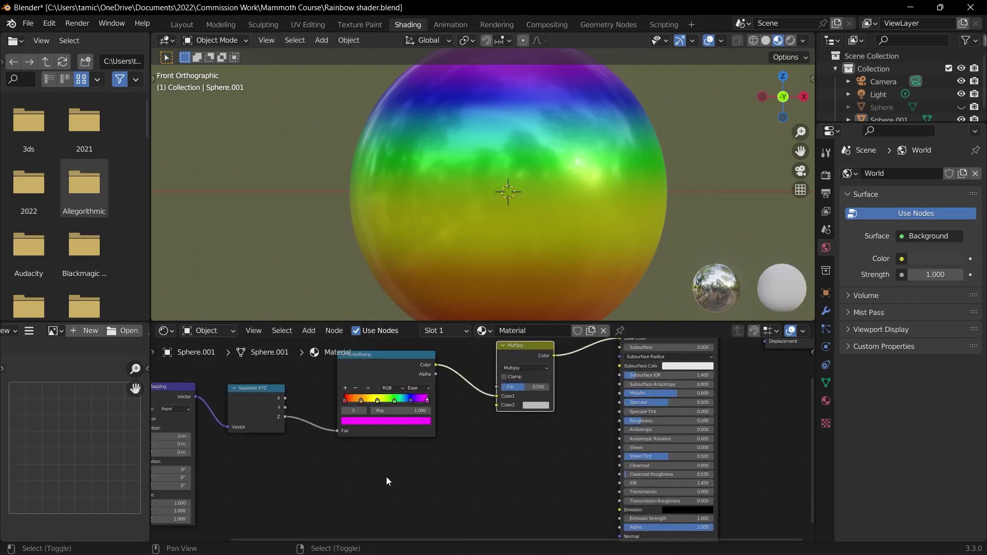
{"action": "key", "text": "shift+a"}
{"action": "mouse_move", "coordinate": [359, 463]}
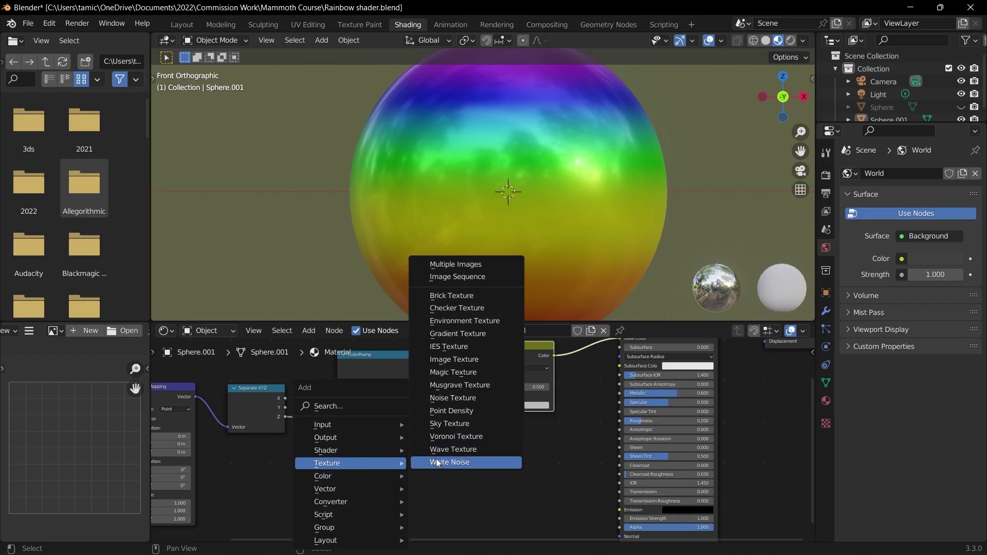
{"action": "left_click", "coordinate": [451, 399]}
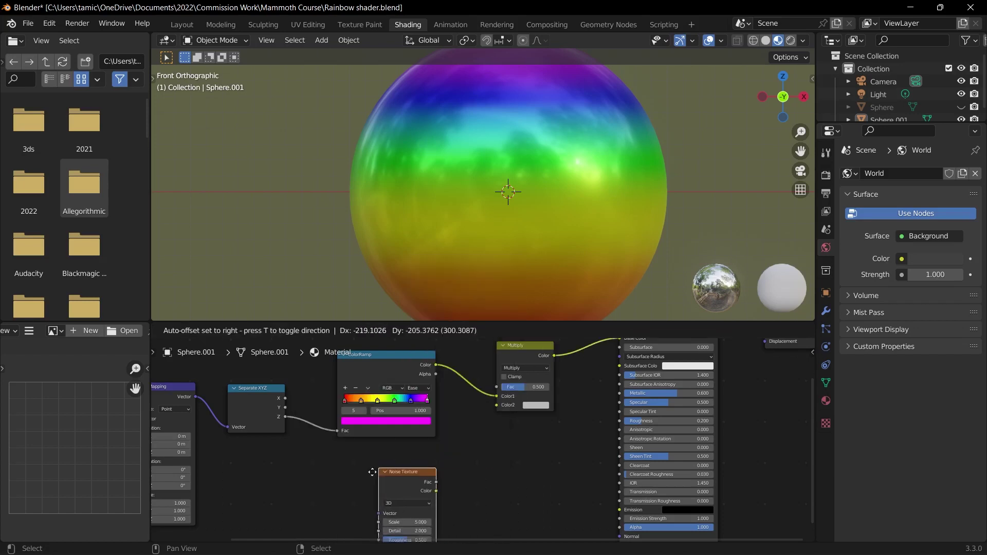
{"action": "left_click", "coordinate": [383, 451]}
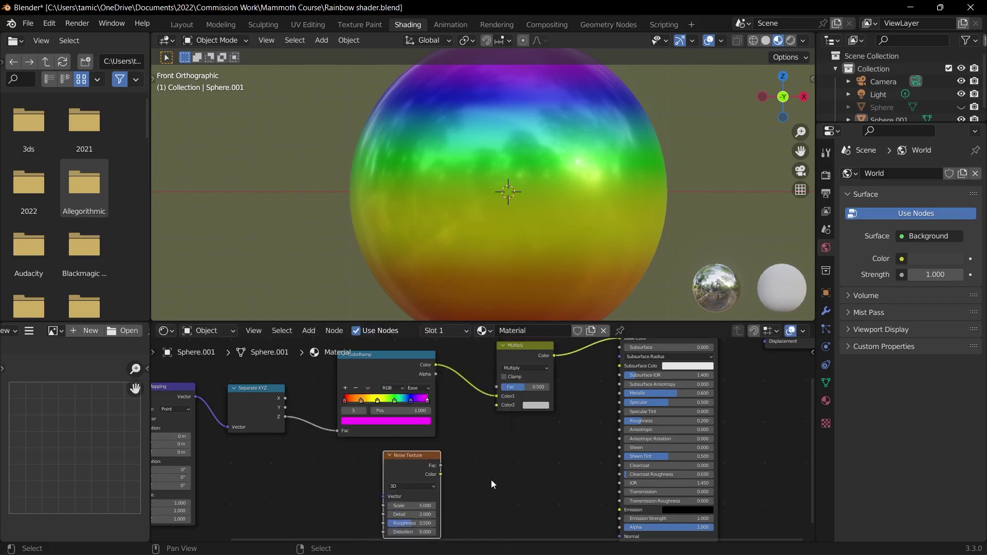
Step: Connect the Noise Texture's Fac output to the Multiply node's Color2 socket
{"action": "scroll", "coordinate": [492, 480], "scroll_direction": "up", "scroll_amount": 1}
{"action": "middle_click_drag", "start_coordinate": [491, 480], "coordinate": [425, 496]}
{"action": "scroll", "coordinate": [395, 474], "scroll_direction": "up", "scroll_amount": 1}
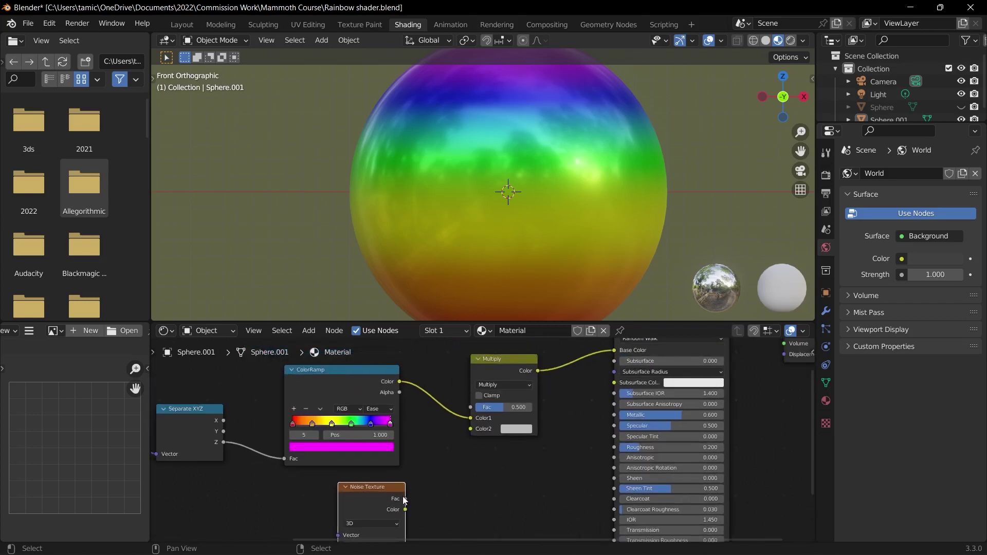
{"action": "left_click_drag", "start_coordinate": [406, 499], "coordinate": [423, 495]}
{"action": "left_click_drag", "start_coordinate": [460, 437], "coordinate": [467, 428]}
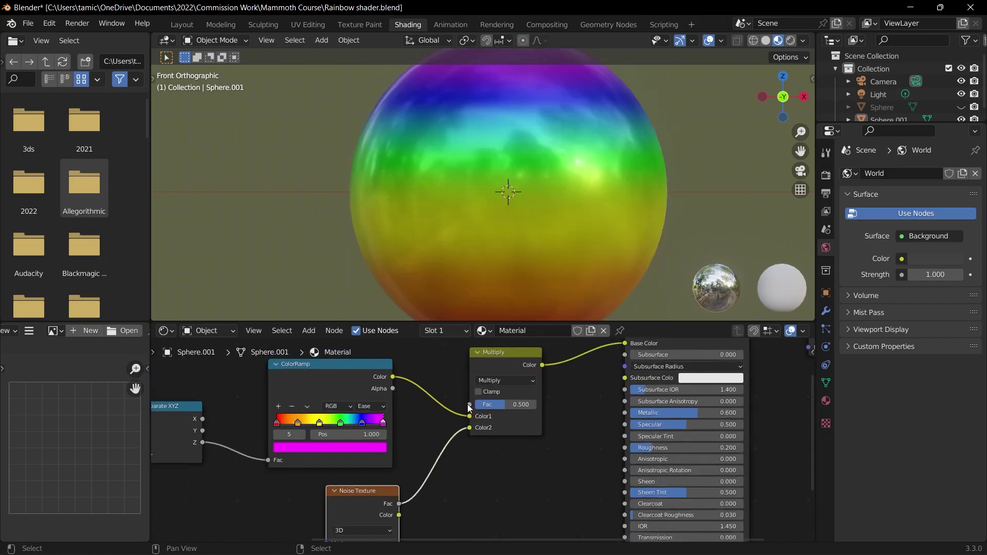
{"action": "scroll", "coordinate": [470, 431], "scroll_direction": "down", "scroll_amount": 1}
{"action": "scroll", "coordinate": [470, 431], "scroll_direction": "down", "scroll_amount": 1}
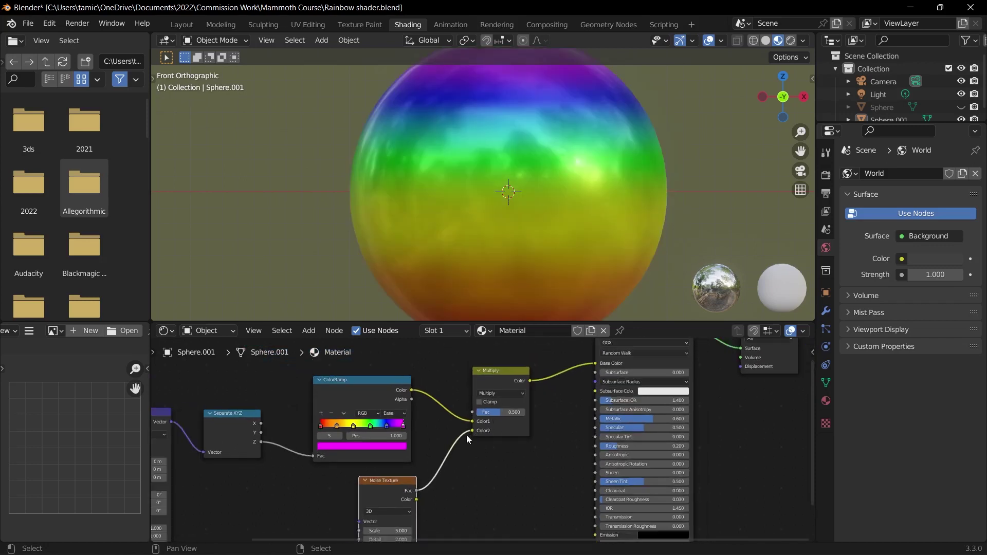
{"action": "scroll", "coordinate": [544, 447], "scroll_direction": "up", "scroll_amount": 1}
{"action": "scroll", "coordinate": [564, 237], "scroll_direction": "down", "scroll_amount": 2}
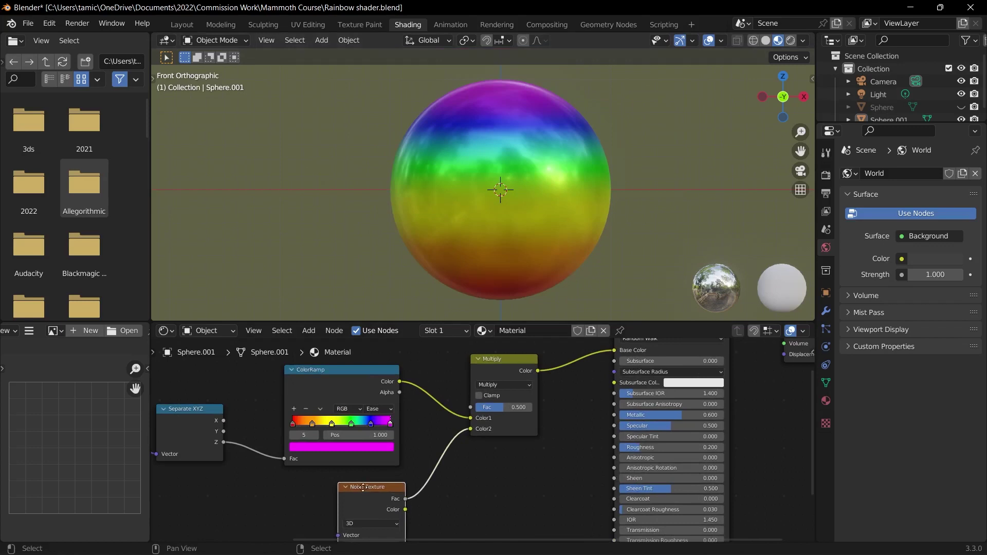
{"action": "middle_click_drag", "start_coordinate": [378, 535], "coordinate": [388, 468]}
{"action": "scroll", "coordinate": [388, 471], "scroll_direction": "up", "scroll_amount": 1}
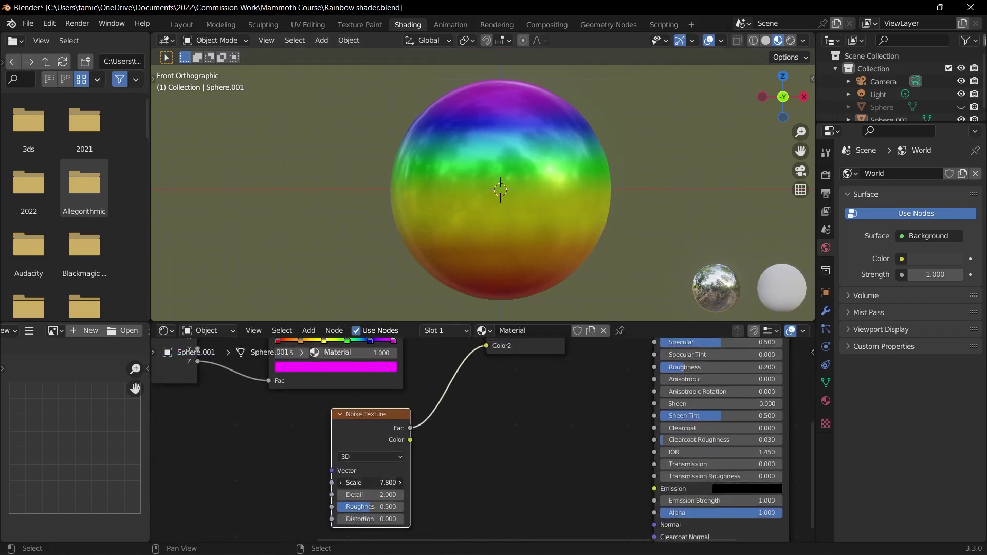
{"action": "middle_click_drag", "start_coordinate": [529, 437], "coordinate": [502, 409]}
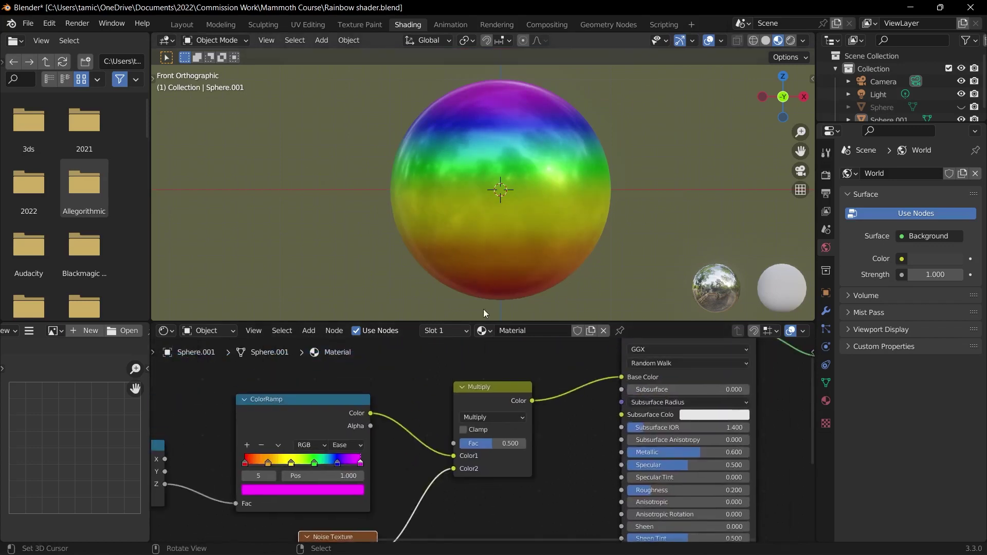
Step: Switch the mix node's blending mode to Overlay and return to the front orthographic view
{"action": "left_click", "coordinate": [492, 417]}
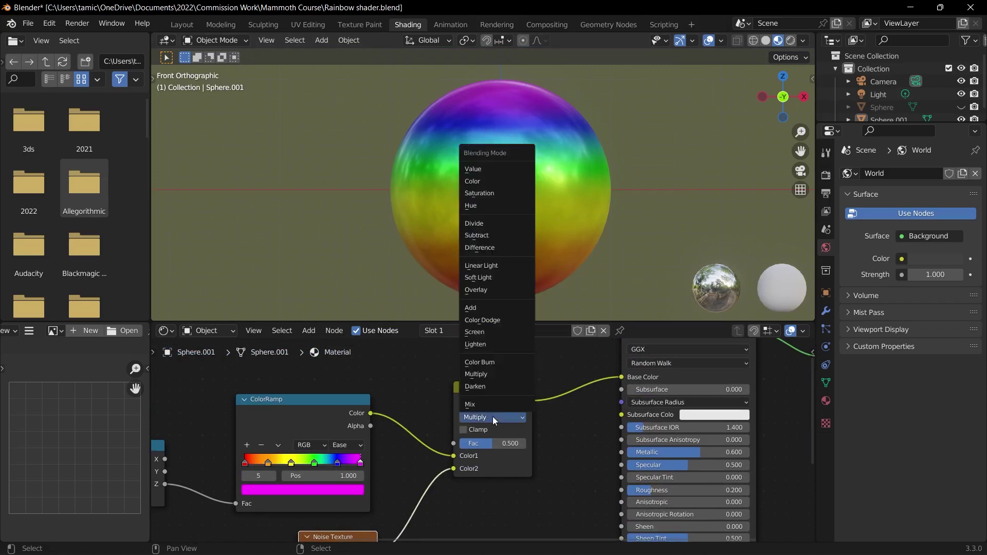
{"action": "left_click", "coordinate": [484, 290]}
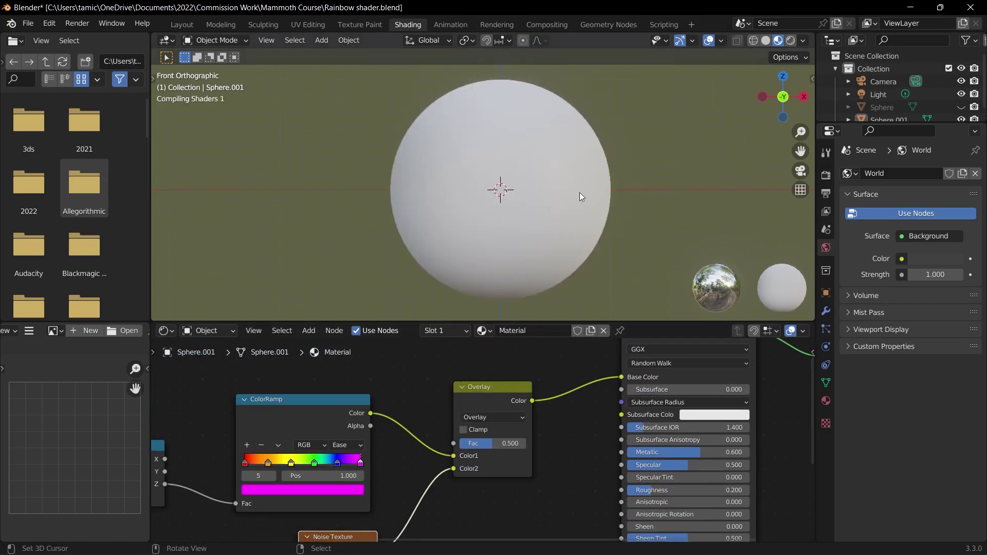
{"action": "middle_click_drag", "start_coordinate": [522, 266], "coordinate": [483, 226]}
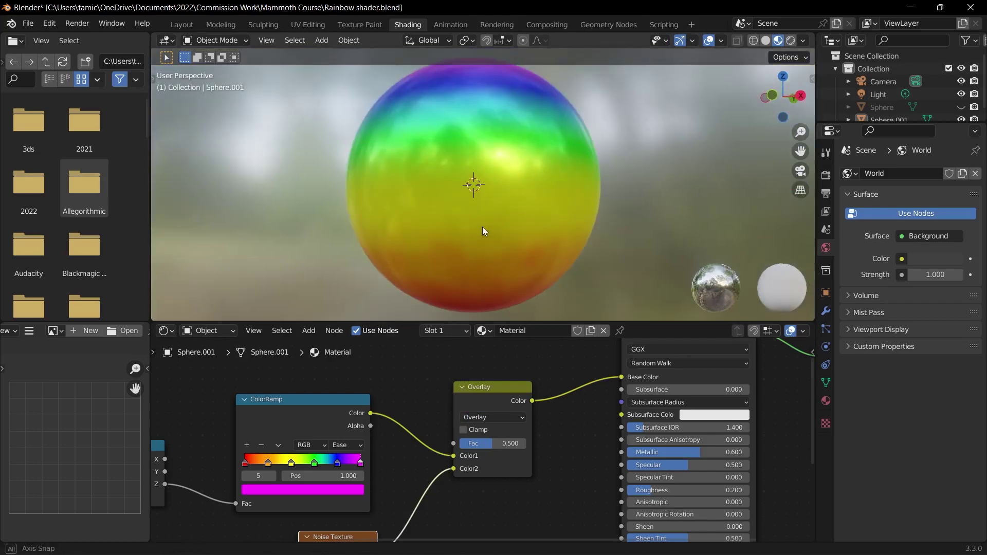
{"action": "key", "text": "grave"}
{"action": "left_click", "coordinate": [484, 167]}
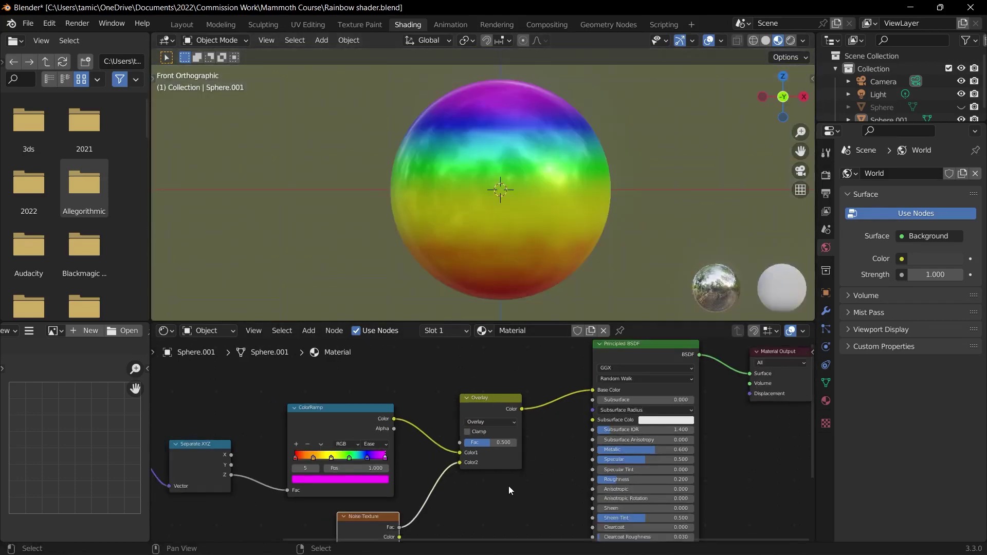
{"action": "middle_click_drag", "start_coordinate": [508, 486], "coordinate": [530, 402]}
{"action": "scroll", "coordinate": [393, 418], "scroll_direction": "down", "scroll_amount": 1}
{"action": "middle_click_drag", "start_coordinate": [393, 418], "coordinate": [423, 423]}
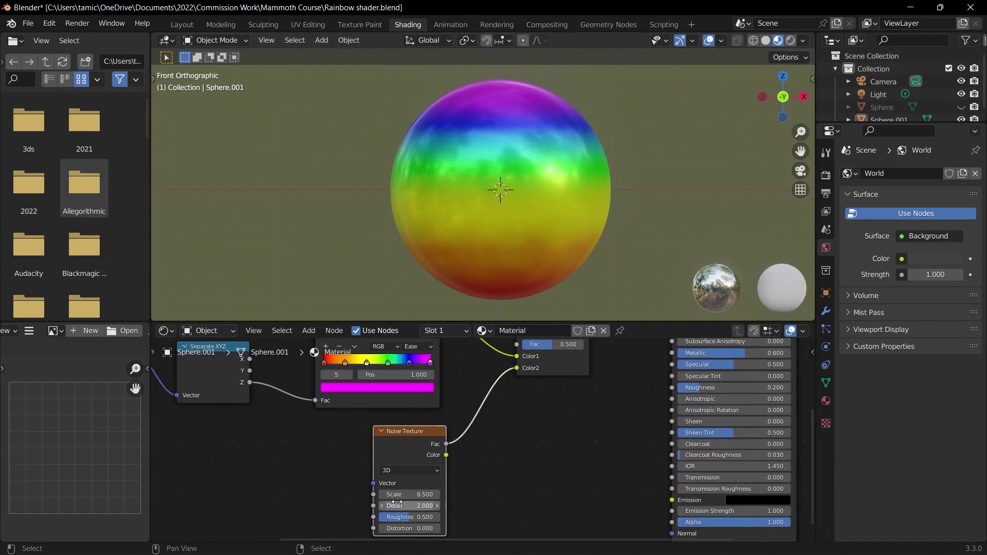
{"action": "middle_click_drag", "start_coordinate": [411, 501], "coordinate": [362, 540]}
Step: Raise the Overlay Fac to 1.000 and orbit around the sphere to inspect the bands
{"action": "left_click_drag", "start_coordinate": [501, 425], "coordinate": [532, 425]}
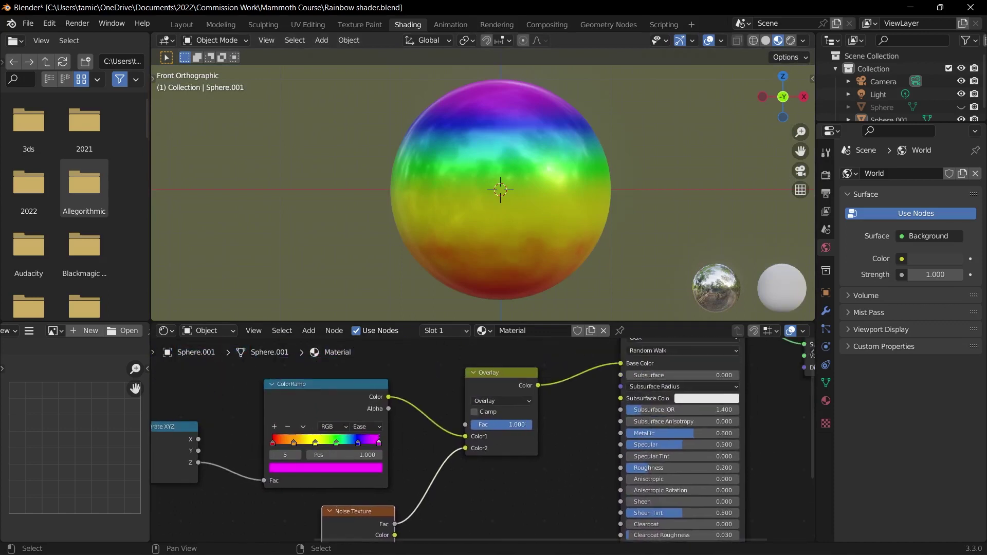
{"action": "scroll", "coordinate": [532, 235], "scroll_direction": "up", "scroll_amount": 1}
{"action": "middle_click_drag", "start_coordinate": [532, 235], "coordinate": [477, 174]}
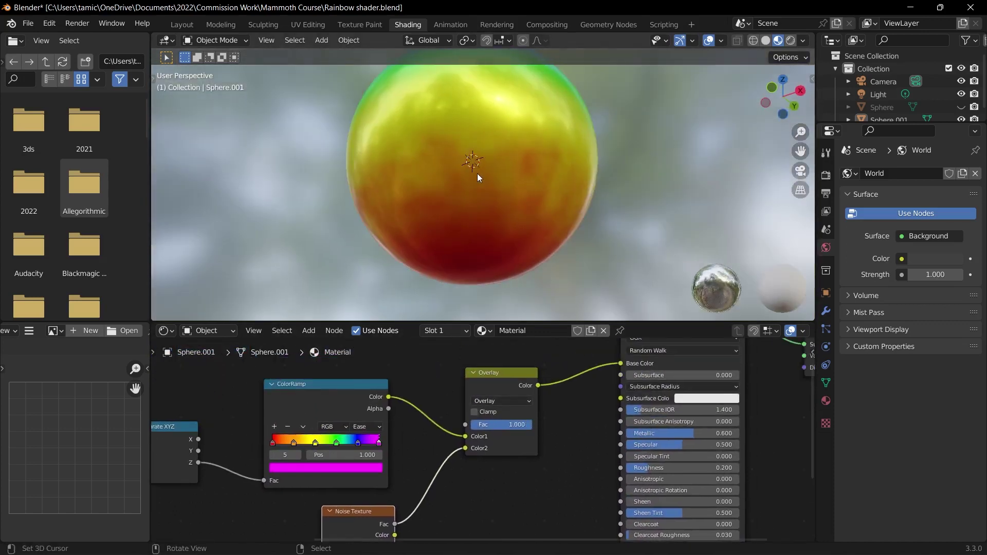
{"action": "middle_click_drag", "start_coordinate": [509, 198], "coordinate": [490, 115]}
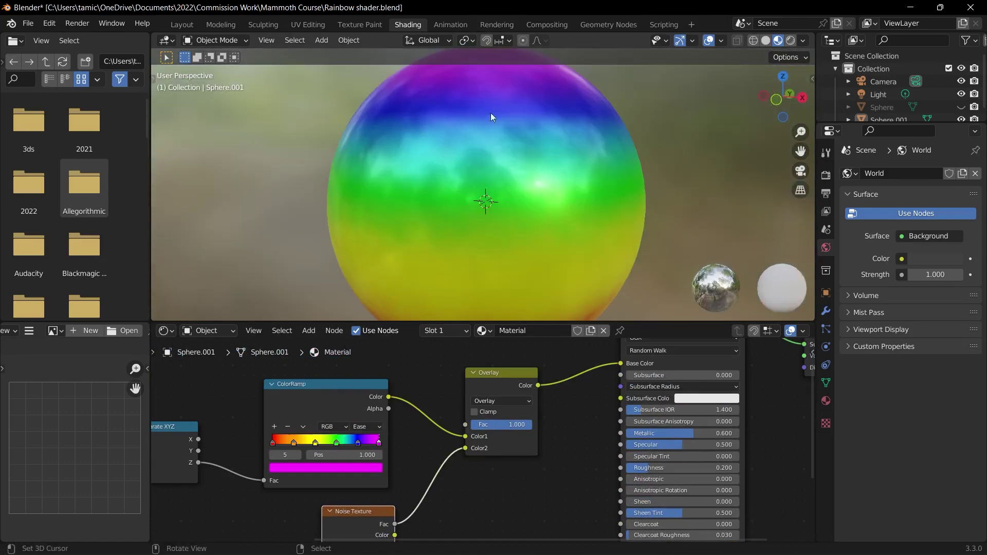
{"action": "scroll", "coordinate": [485, 166], "scroll_direction": "up", "scroll_amount": 5}
{"action": "scroll", "coordinate": [504, 198], "scroll_direction": "down", "scroll_amount": 2}
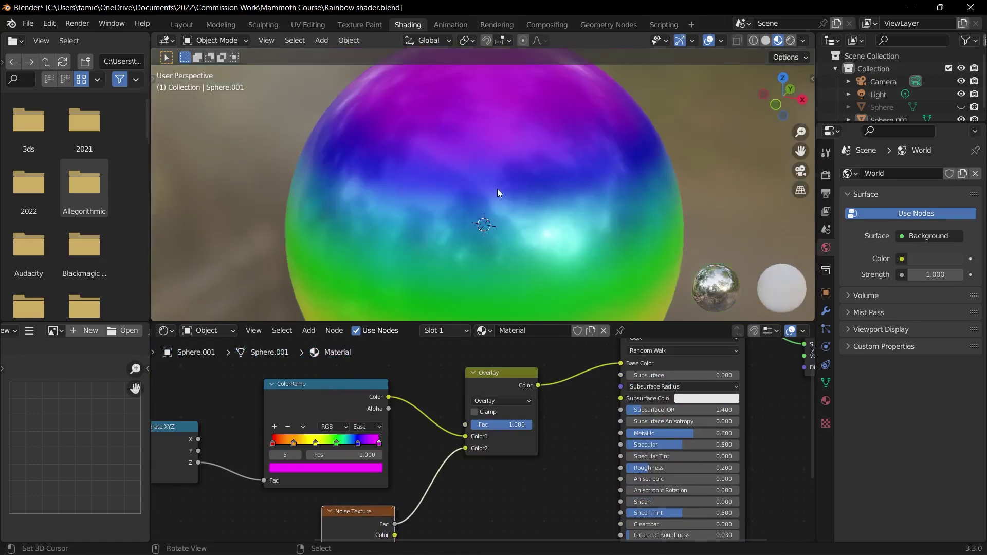
{"action": "scroll", "coordinate": [450, 179], "scroll_direction": "down", "scroll_amount": 3}
{"action": "middle_click_drag", "start_coordinate": [473, 181], "coordinate": [528, 221]}
{"action": "scroll", "coordinate": [406, 495], "scroll_direction": "down", "scroll_amount": 1}
Step: Preview the Noise Texture's Fac output alone on the sphere
{"action": "middle_click_drag", "start_coordinate": [406, 496], "coordinate": [414, 468]}
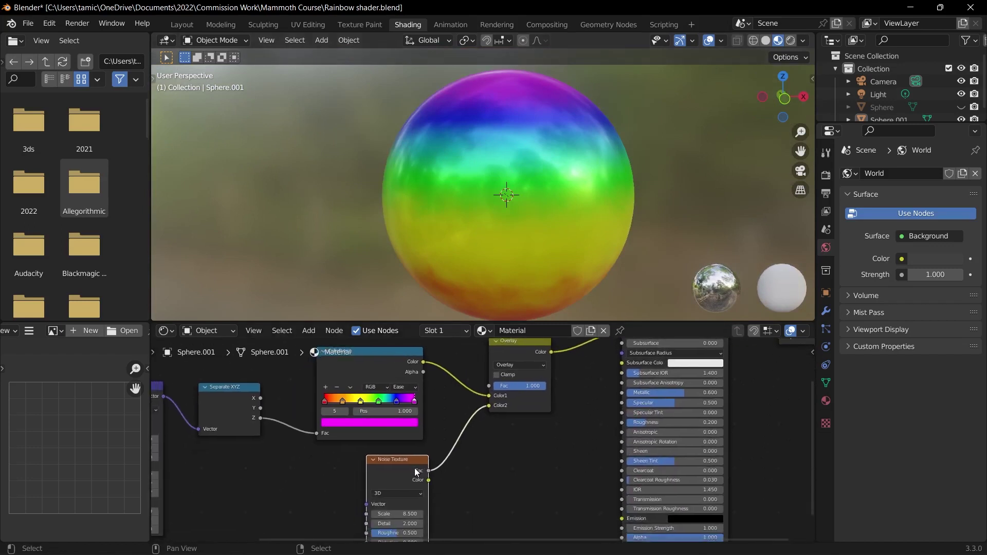
{"action": "left_click", "coordinate": [408, 461], "text": "ctrl+shift"}
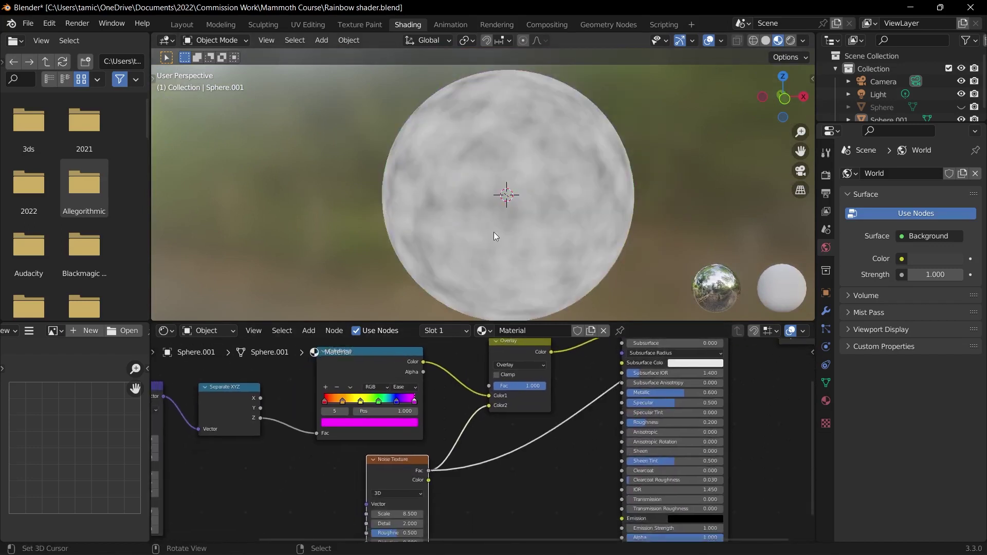
{"action": "scroll", "coordinate": [522, 202], "scroll_direction": "down", "scroll_amount": 3}
{"action": "middle_click_drag", "start_coordinate": [522, 202], "coordinate": [572, 197]}
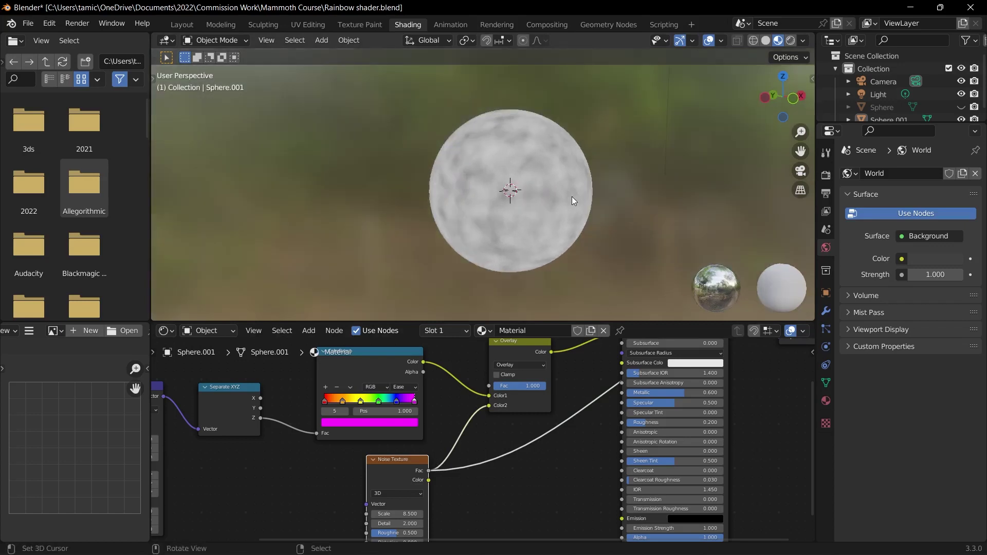
{"action": "middle_click_drag", "start_coordinate": [478, 453], "coordinate": [469, 431]}
{"action": "scroll", "coordinate": [396, 471], "scroll_direction": "up", "scroll_amount": 4}
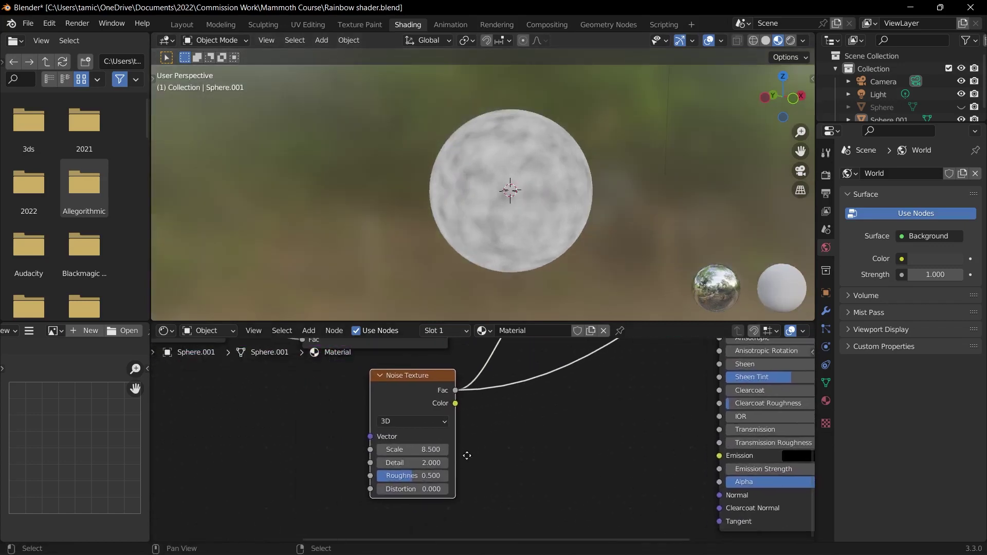
Step: Raise the noise Distortion to 1.700 and Detail from 2.000 to 15.000
{"action": "left_click_drag", "start_coordinate": [389, 506], "coordinate": [435, 506]}
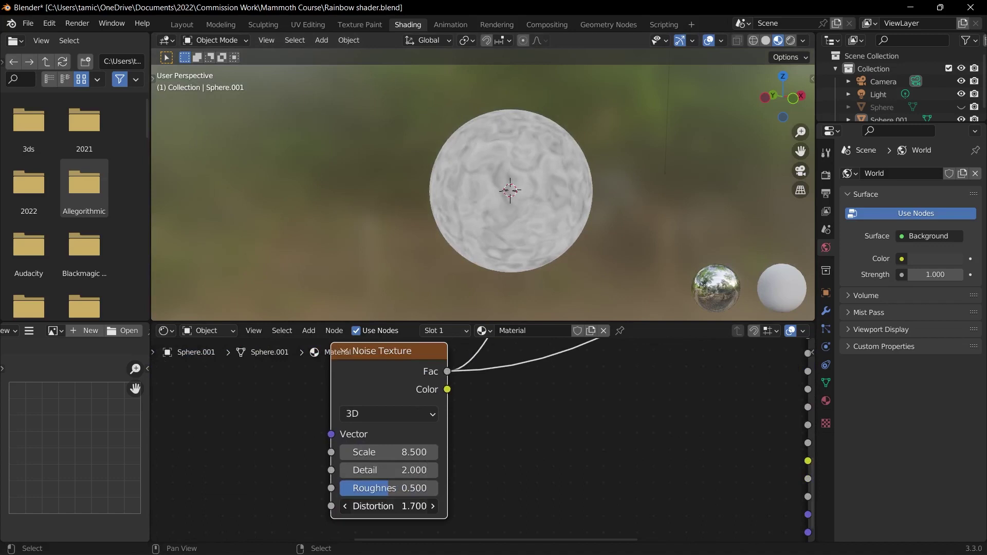
{"action": "scroll", "coordinate": [564, 153], "scroll_direction": "up", "scroll_amount": 2}
{"action": "key", "text": "KP_1"}
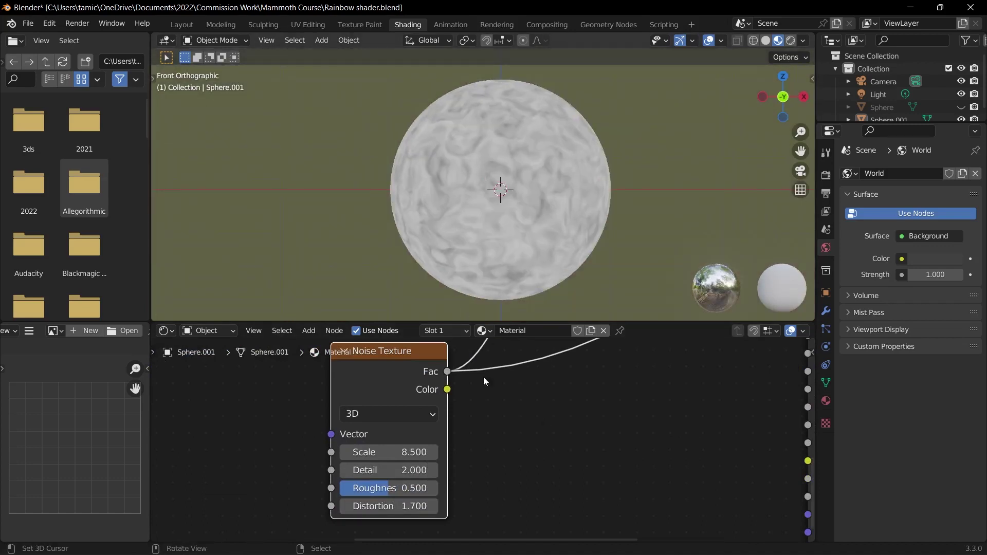
{"action": "scroll", "coordinate": [390, 470], "scroll_direction": "up", "scroll_amount": 1}
{"action": "left_click_drag", "start_coordinate": [376, 476], "coordinate": [411, 475]}
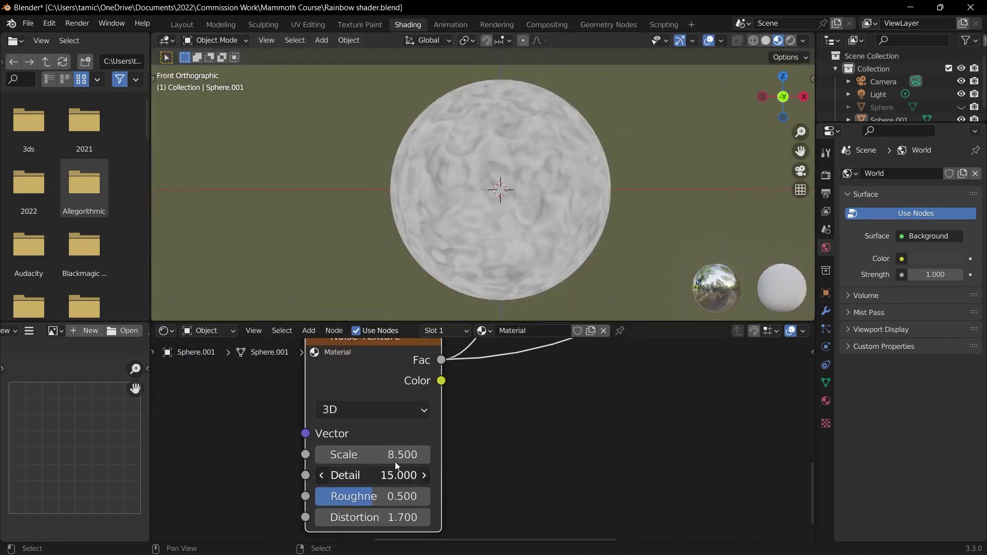
{"action": "scroll", "coordinate": [530, 396], "scroll_direction": "down", "scroll_amount": 4}
{"action": "scroll", "coordinate": [565, 438], "scroll_direction": "up", "scroll_amount": 2}
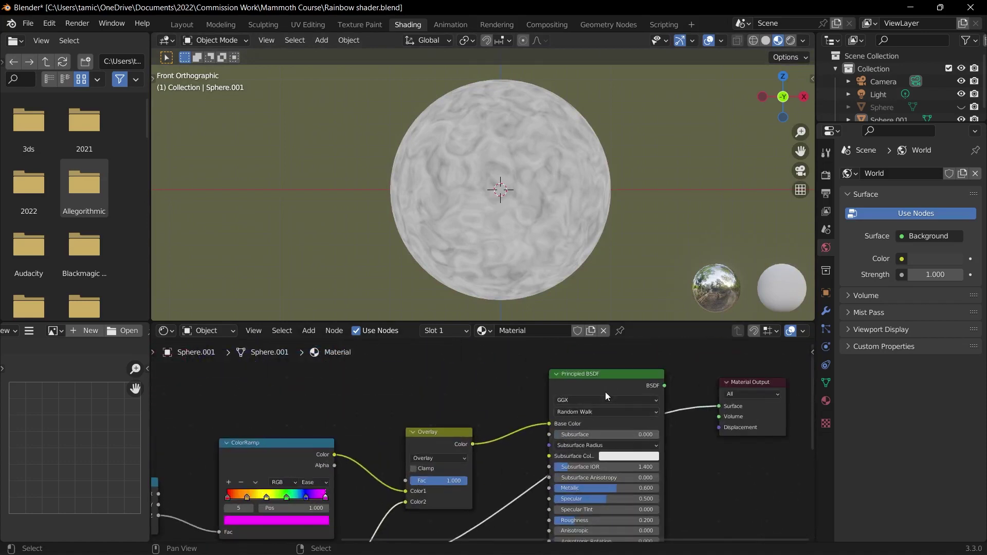
Step: Restore the Principled BSDF as the material's output and centre the Noise Texture node
{"action": "left_click", "coordinate": [614, 375], "text": "ctrl+shift"}
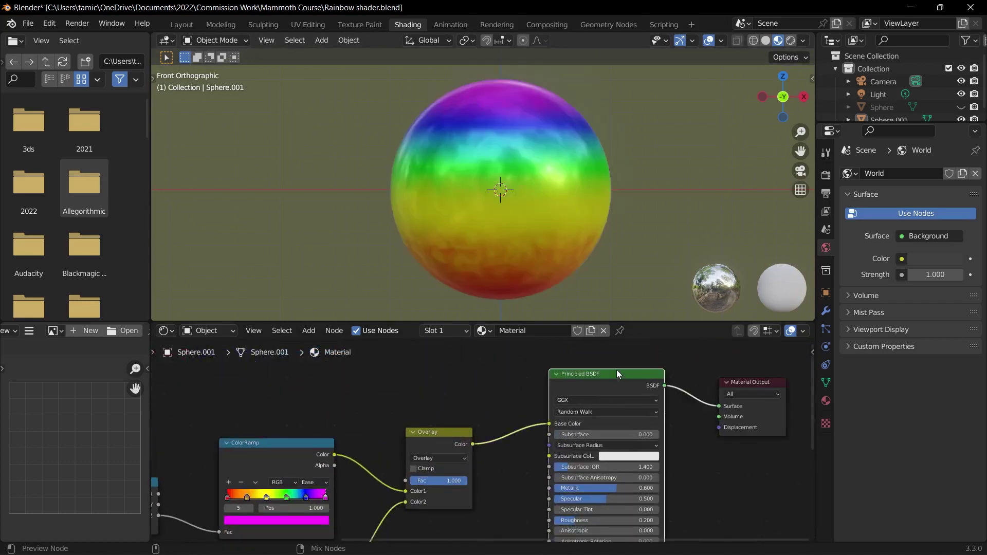
{"action": "scroll", "coordinate": [539, 196], "scroll_direction": "up", "scroll_amount": 1}
{"action": "middle_click_drag", "start_coordinate": [539, 196], "coordinate": [396, 195]}
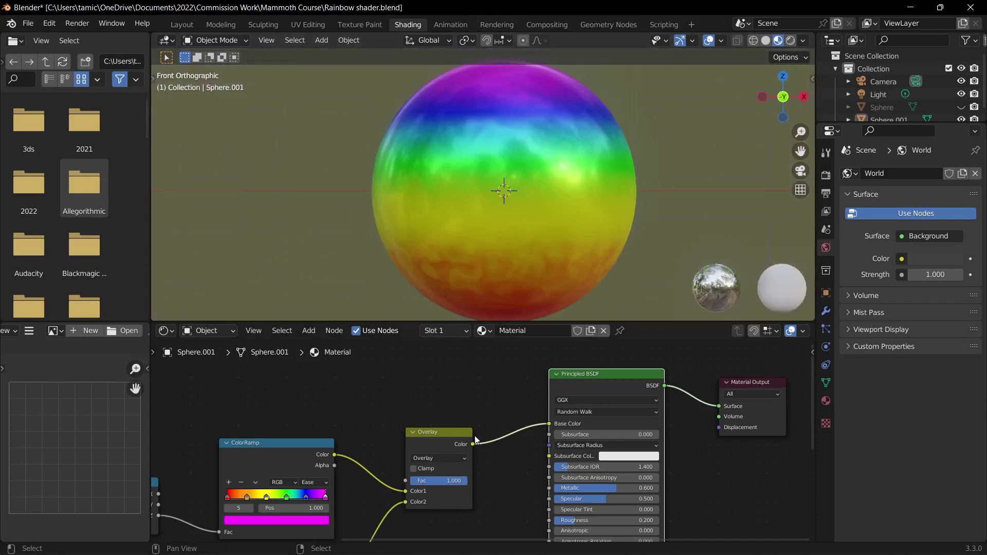
{"action": "middle_click_drag", "start_coordinate": [474, 436], "coordinate": [592, 357]}
{"action": "scroll", "coordinate": [397, 418], "scroll_direction": "up", "scroll_amount": 2}
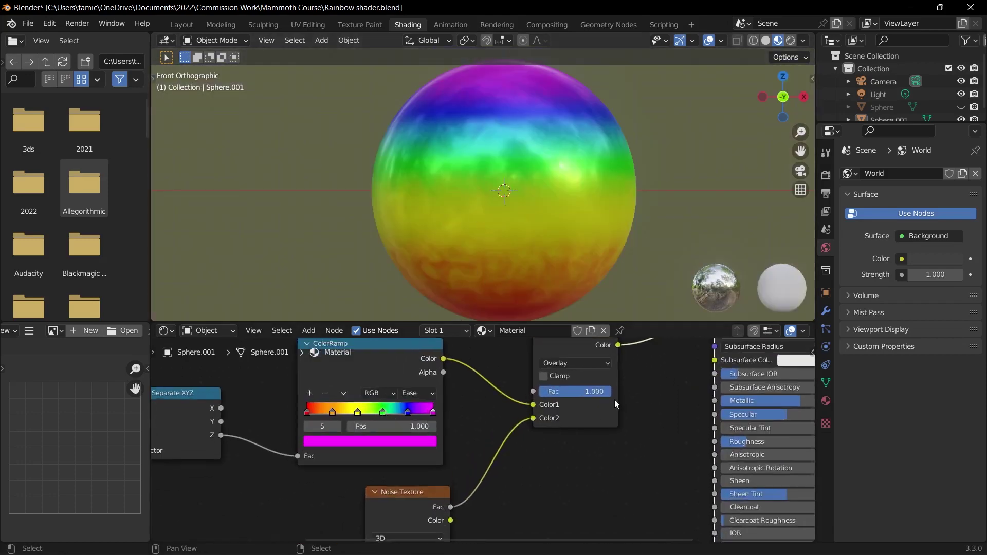
{"action": "middle_click_drag", "start_coordinate": [485, 452], "coordinate": [507, 362]}
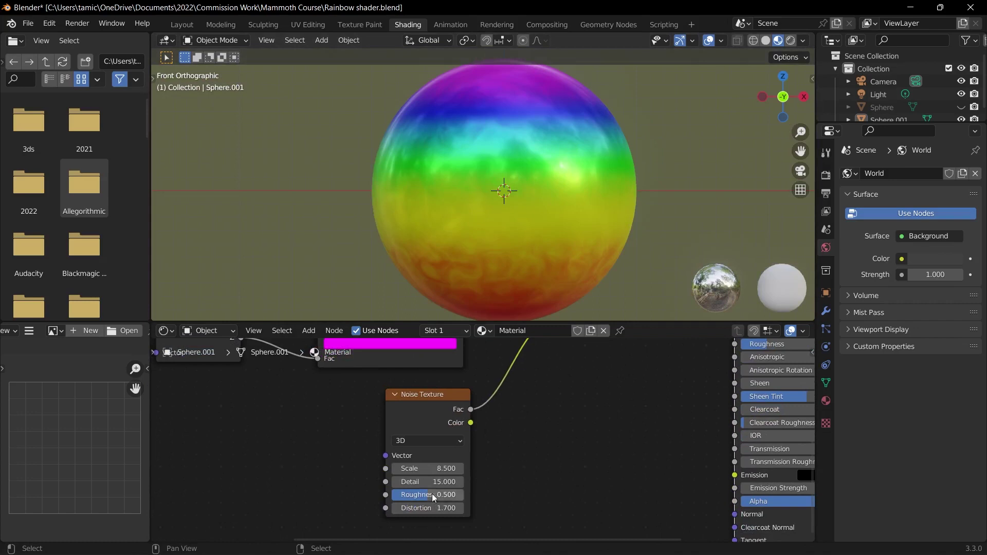
Step: Lower the noise Scale to 4.200, then orbit the sphere and return to front view
{"action": "left_click_drag", "start_coordinate": [432, 469], "coordinate": [355, 468]}
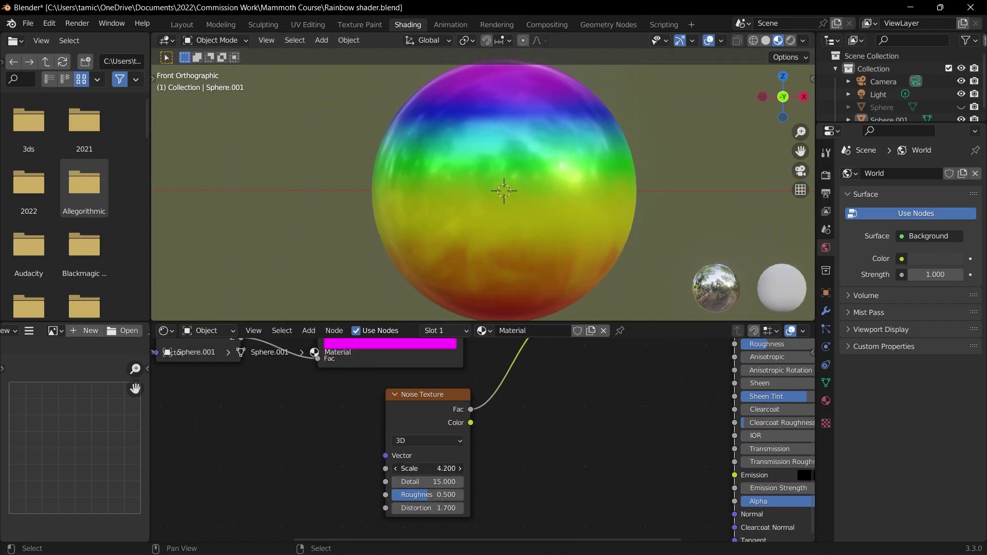
{"action": "middle_click_drag", "start_coordinate": [610, 266], "coordinate": [489, 200]}
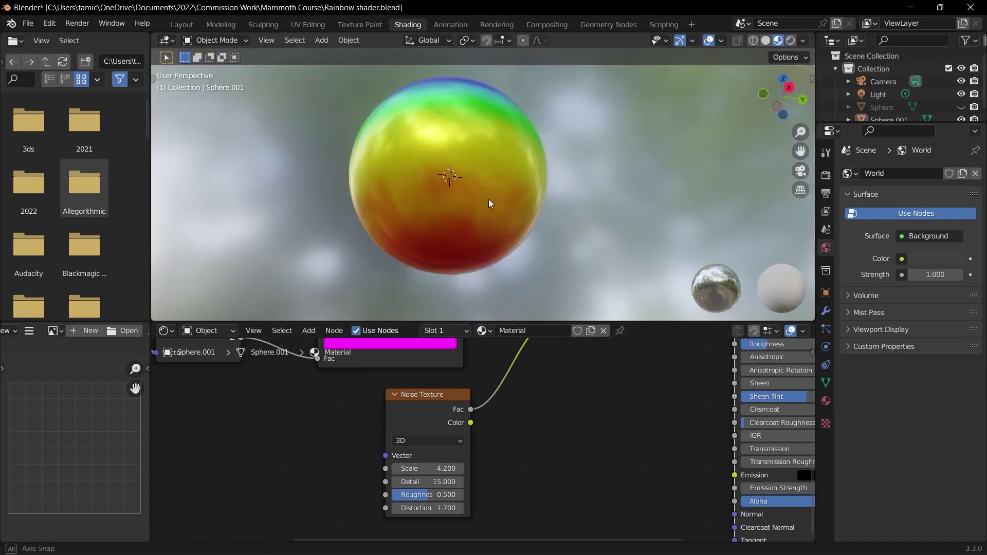
{"action": "middle_click_drag", "start_coordinate": [390, 166], "coordinate": [506, 272]}
{"action": "key", "text": "grave"}
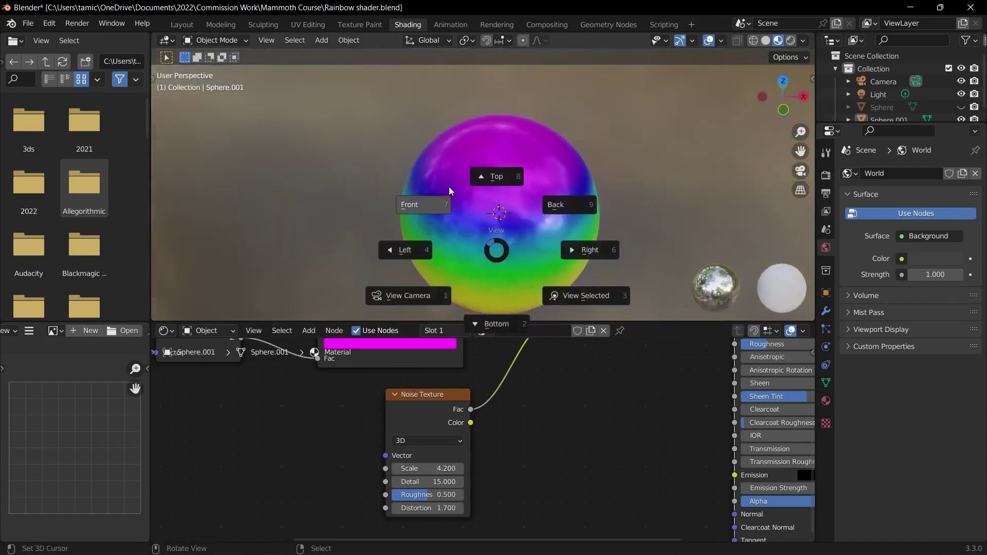
{"action": "left_click", "coordinate": [449, 187]}
{"action": "scroll", "coordinate": [487, 411], "scroll_direction": "down", "scroll_amount": 1}
{"action": "scroll", "coordinate": [486, 411], "scroll_direction": "down", "scroll_amount": 2}
{"action": "middle_click_drag", "start_coordinate": [499, 406], "coordinate": [433, 481]}
{"action": "scroll", "coordinate": [433, 480], "scroll_direction": "up", "scroll_amount": 1}
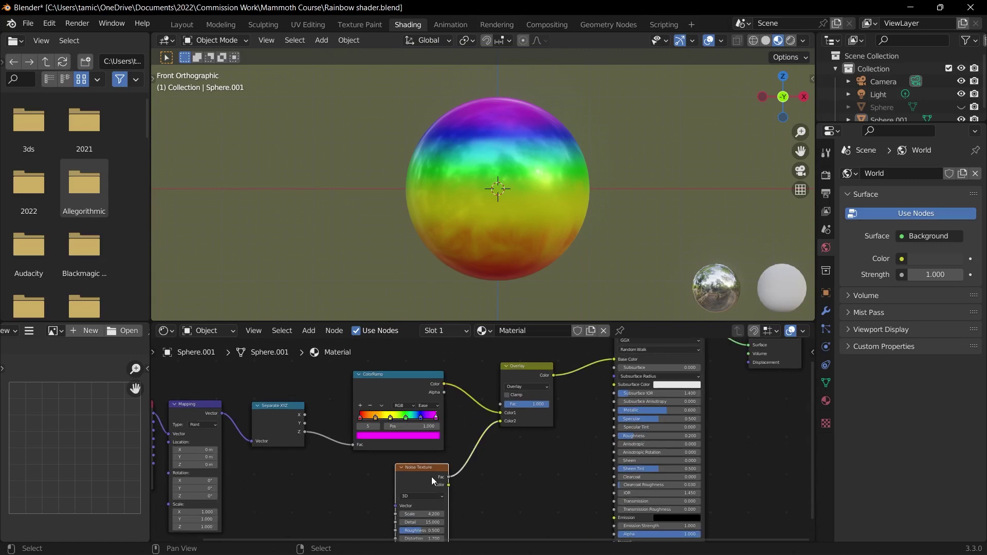
{"action": "left_click", "coordinate": [527, 370]}
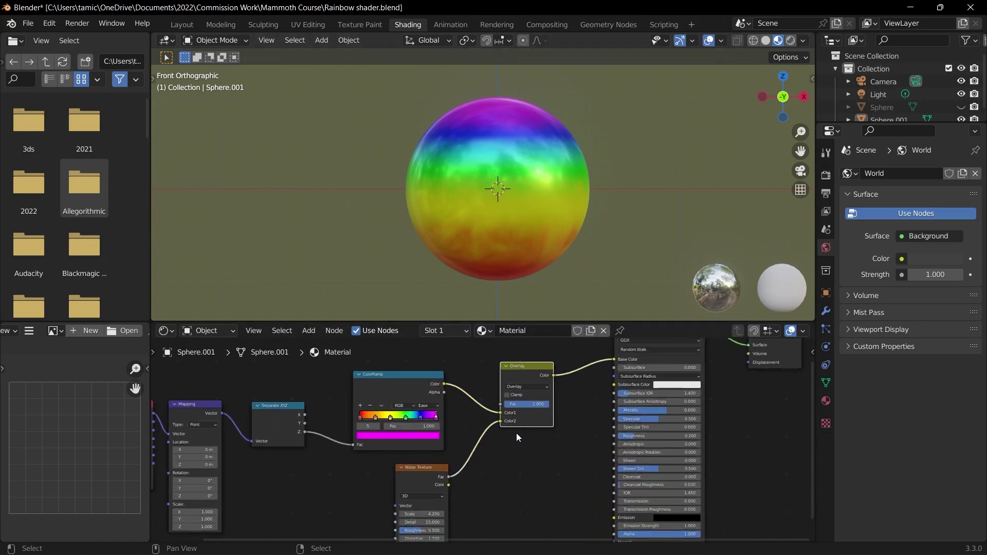
{"action": "middle_click_drag", "start_coordinate": [517, 433], "coordinate": [528, 412]}
{"action": "scroll", "coordinate": [527, 413], "scroll_direction": "up", "scroll_amount": 2}
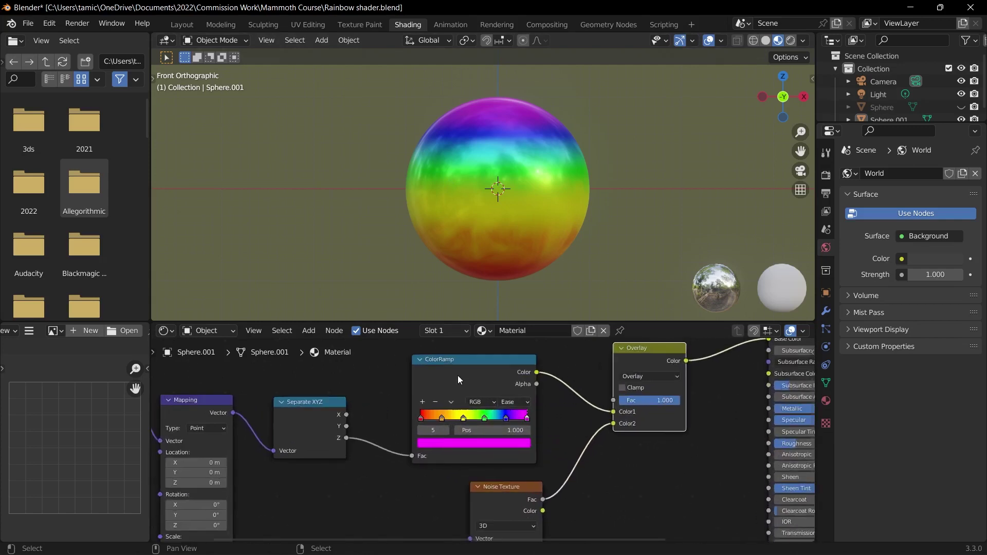
{"action": "scroll", "coordinate": [499, 387], "scroll_direction": "up", "scroll_amount": 1}
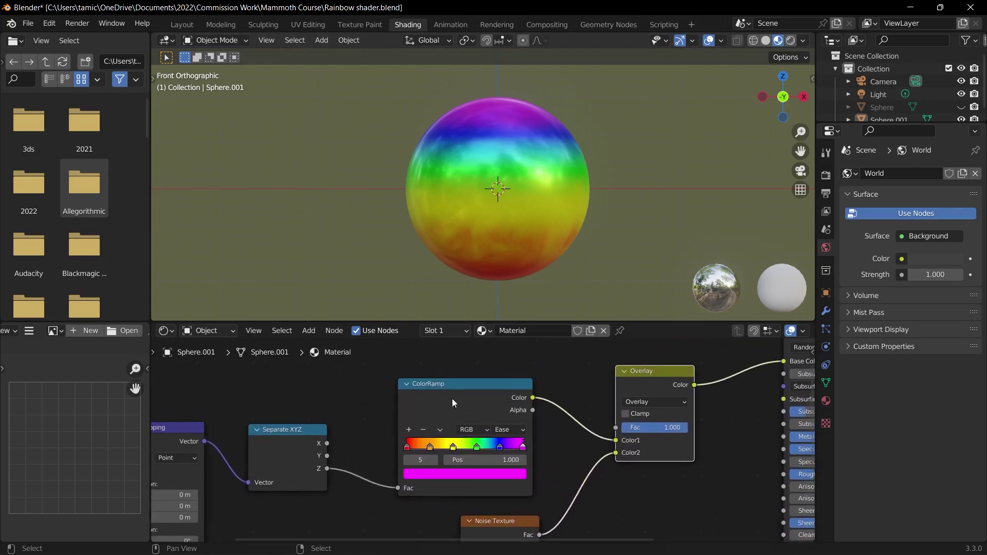
{"action": "left_click", "coordinate": [291, 438]}
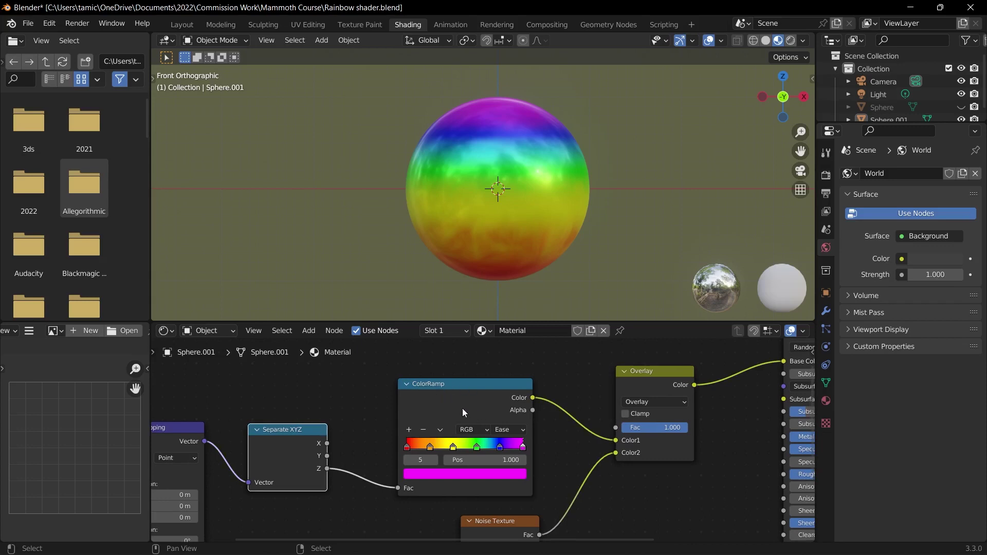
{"action": "left_click", "coordinate": [449, 397]}
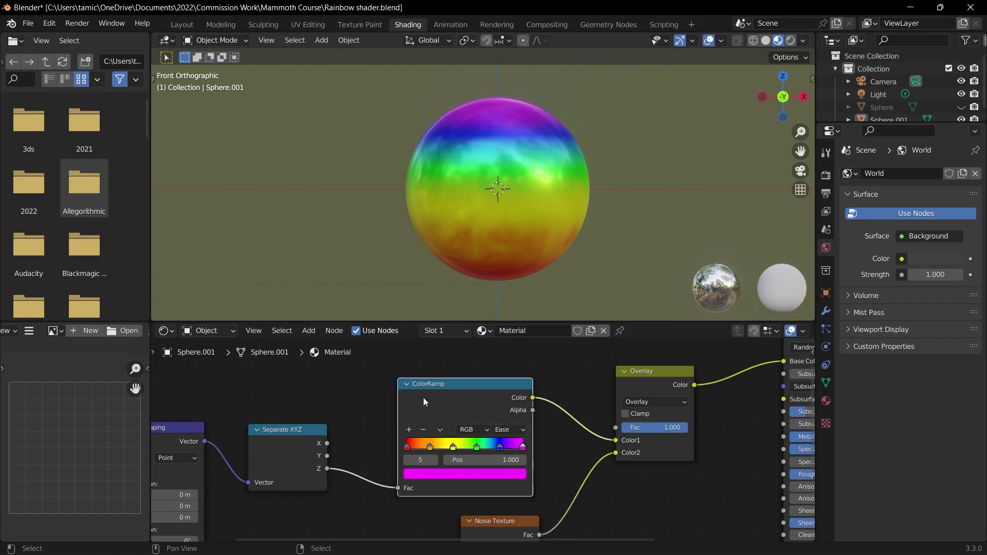
{"action": "middle_click_drag", "start_coordinate": [663, 385], "coordinate": [604, 399]}
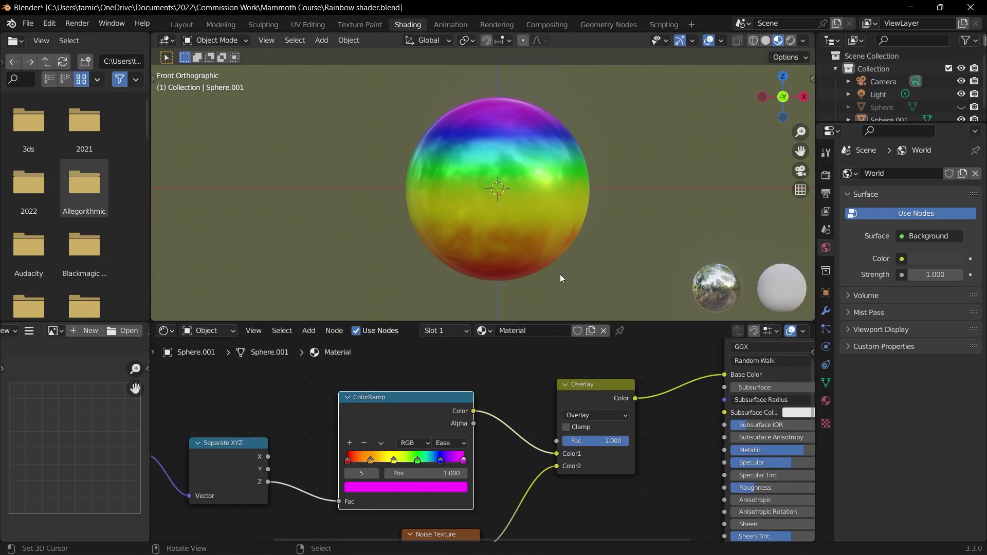
{"action": "key", "text": "Home"}
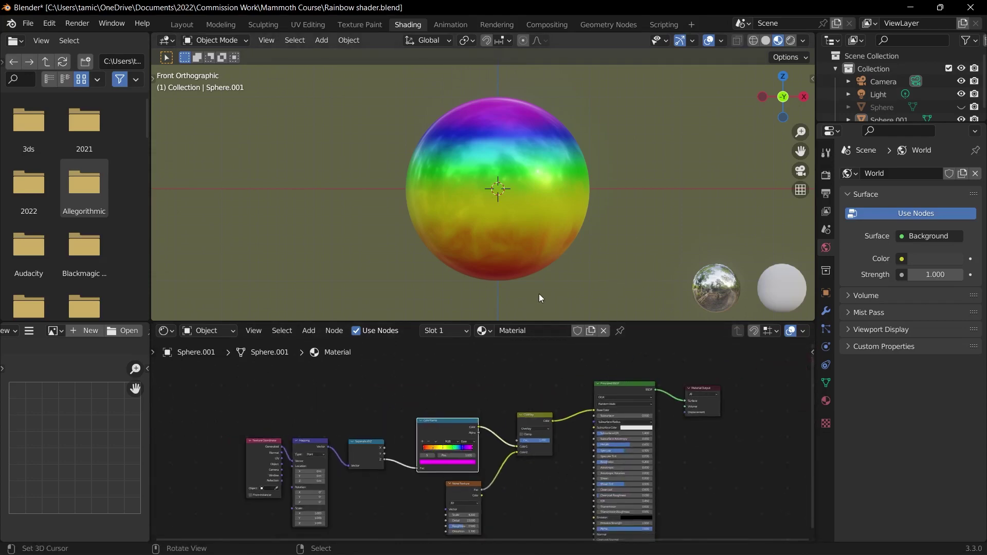